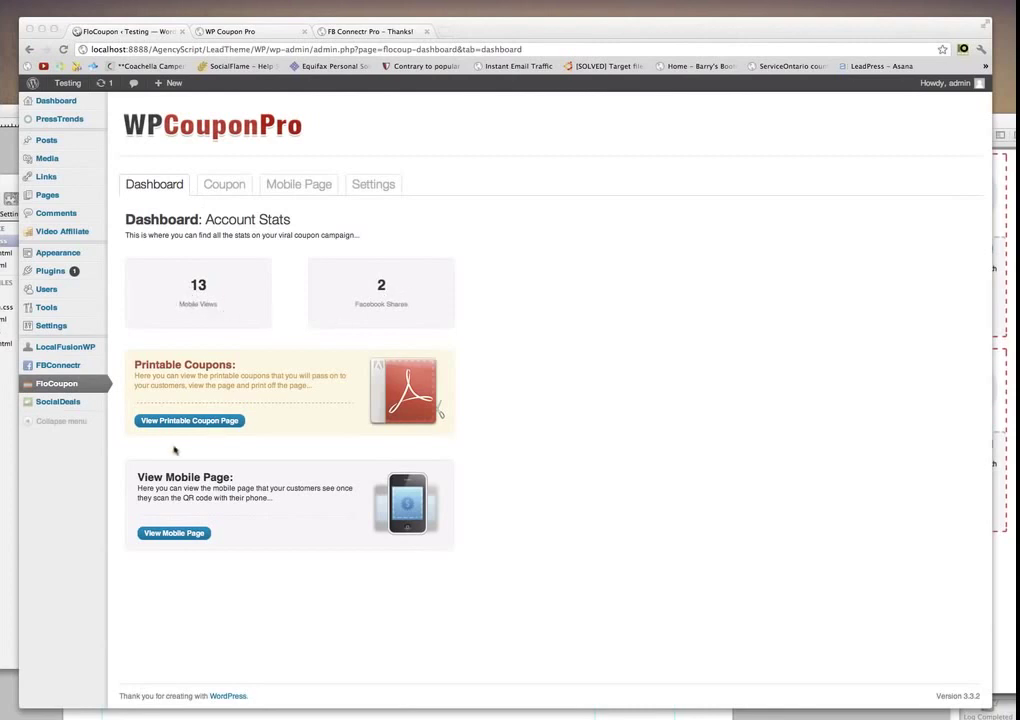
# Step: Focus the plugin window and bring up the Coupon tab's Edit Coupon Copy form
pyautogui.click(197, 421)
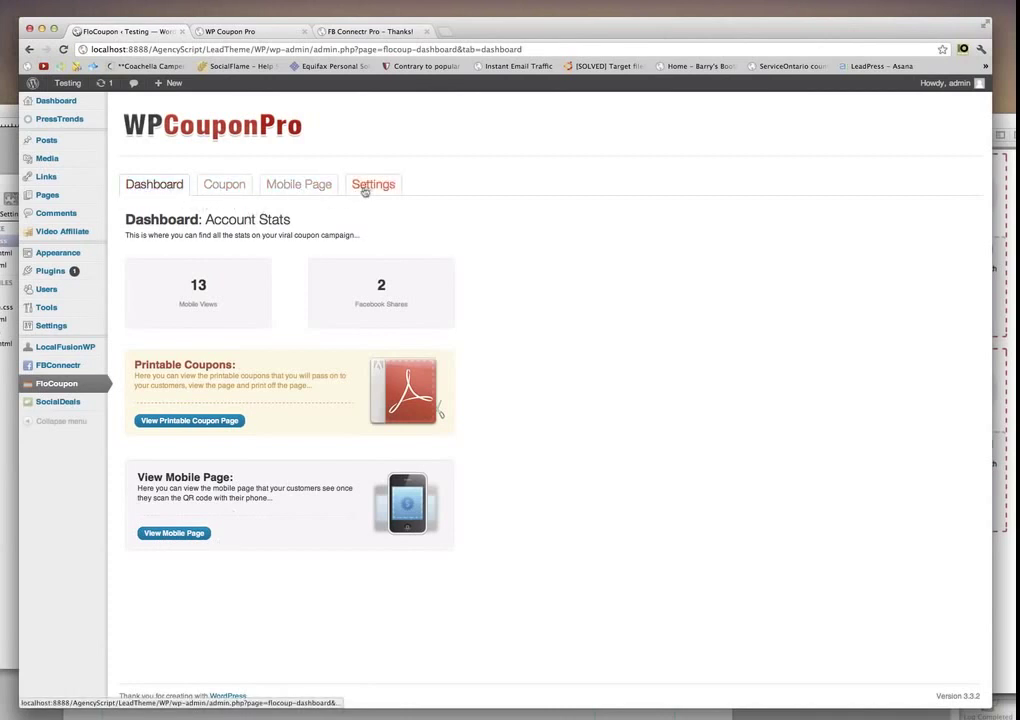
pyautogui.click(223, 190)
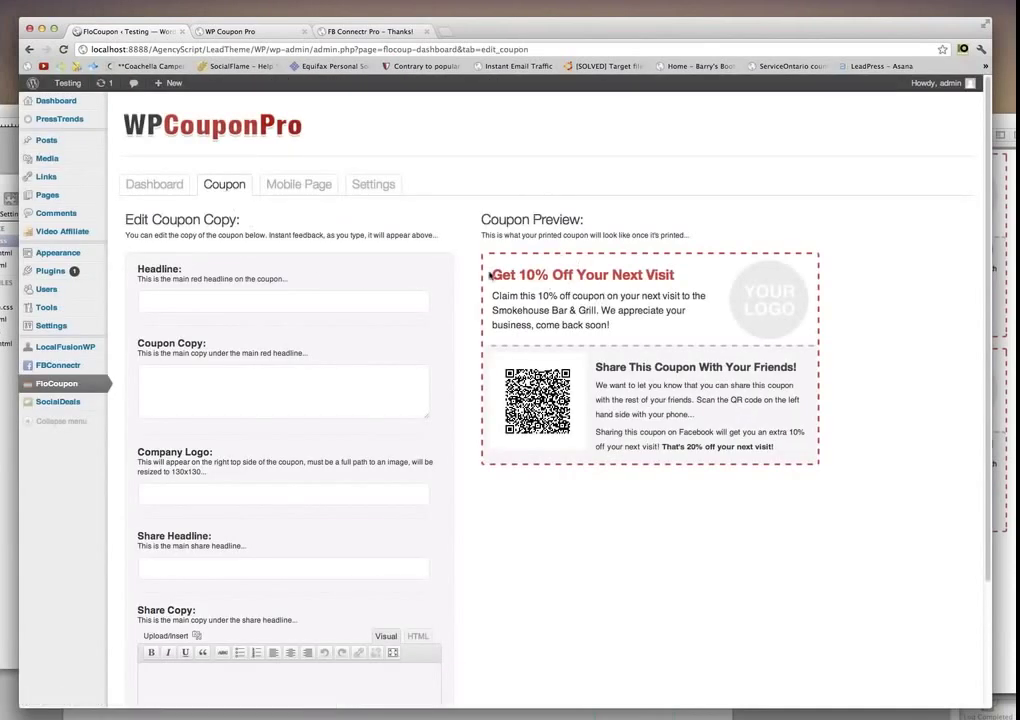
pyautogui.moveTo(509, 296); pyautogui.dragTo(700, 330)
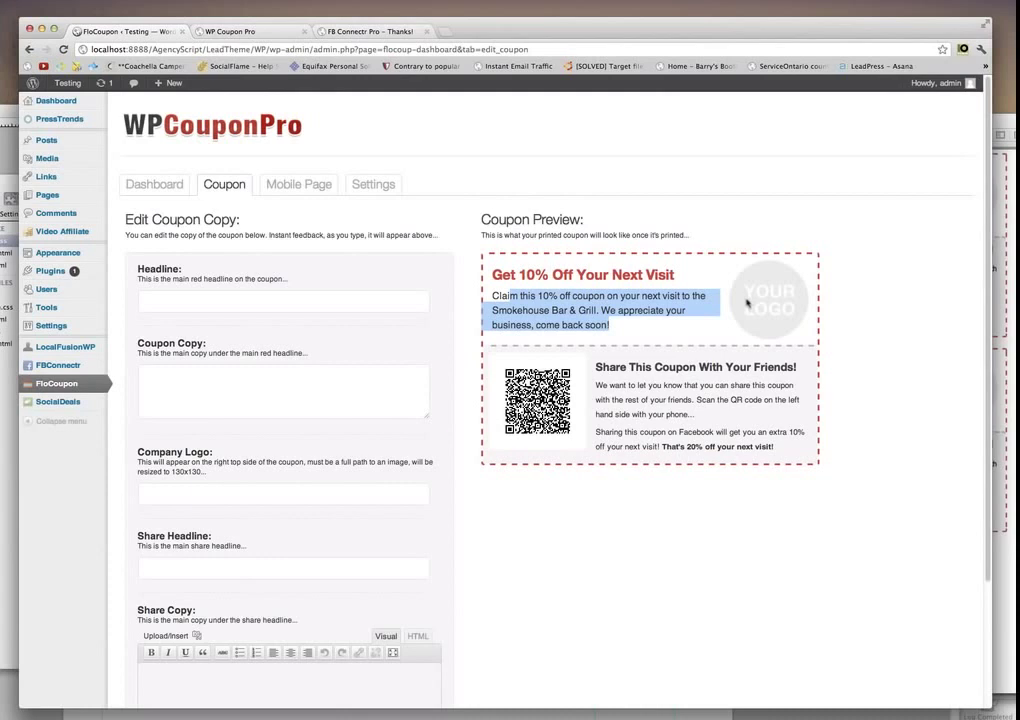
pyautogui.click(624, 367)
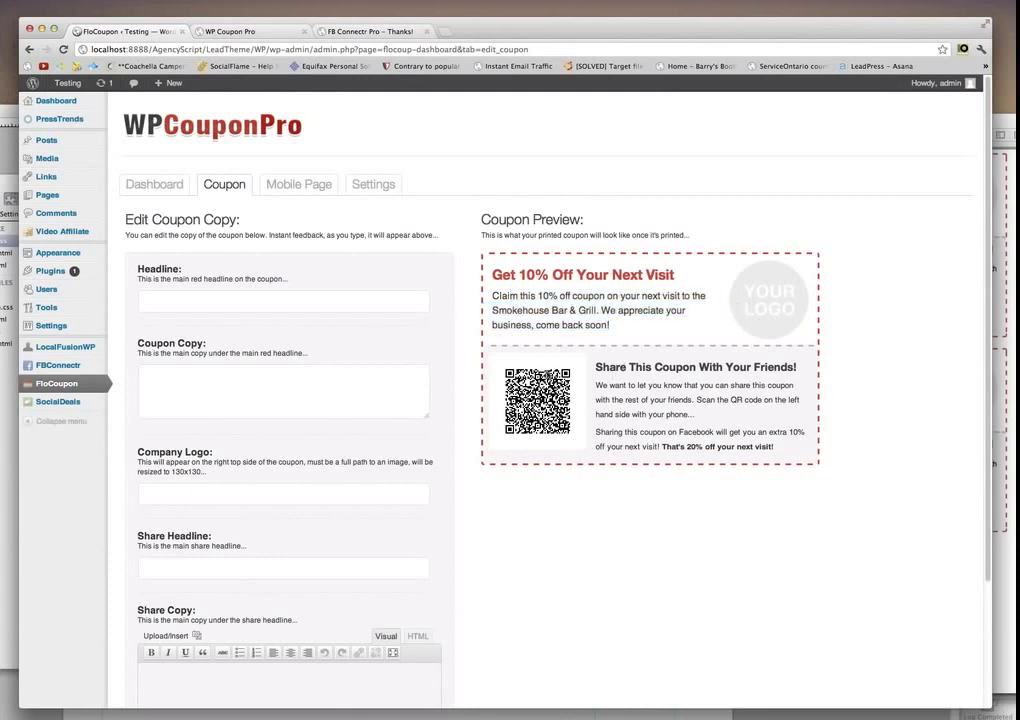
pyautogui.moveTo(597, 368); pyautogui.dragTo(797, 368)
pyautogui.moveTo(775, 447); pyautogui.dragTo(640, 399)
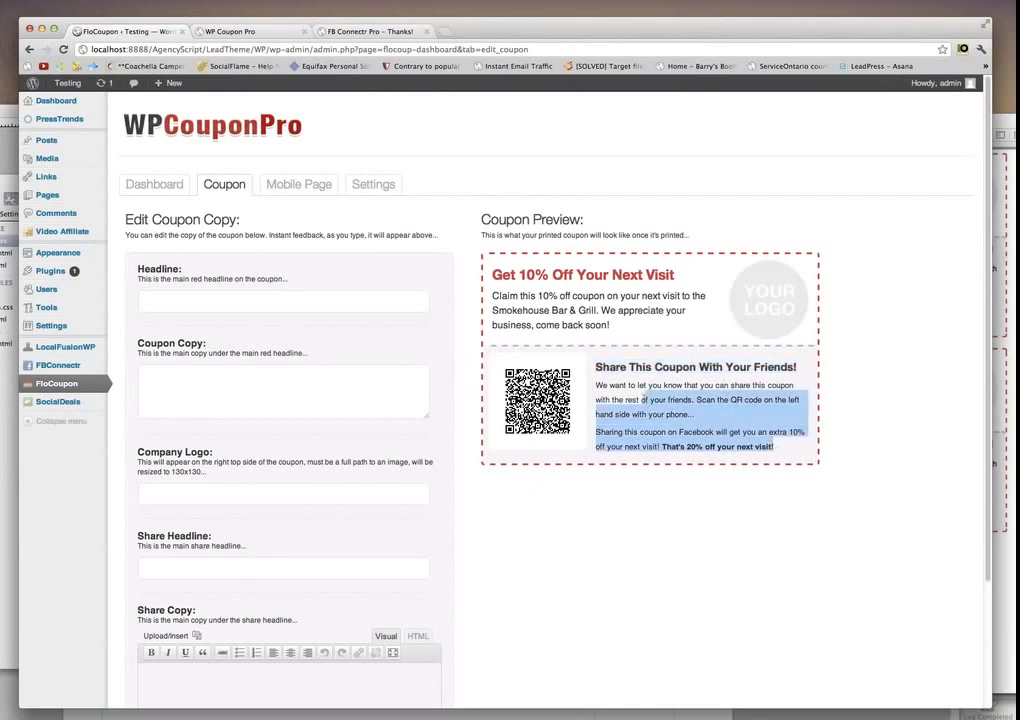
pyautogui.moveTo(543, 296); pyautogui.dragTo(492, 272)
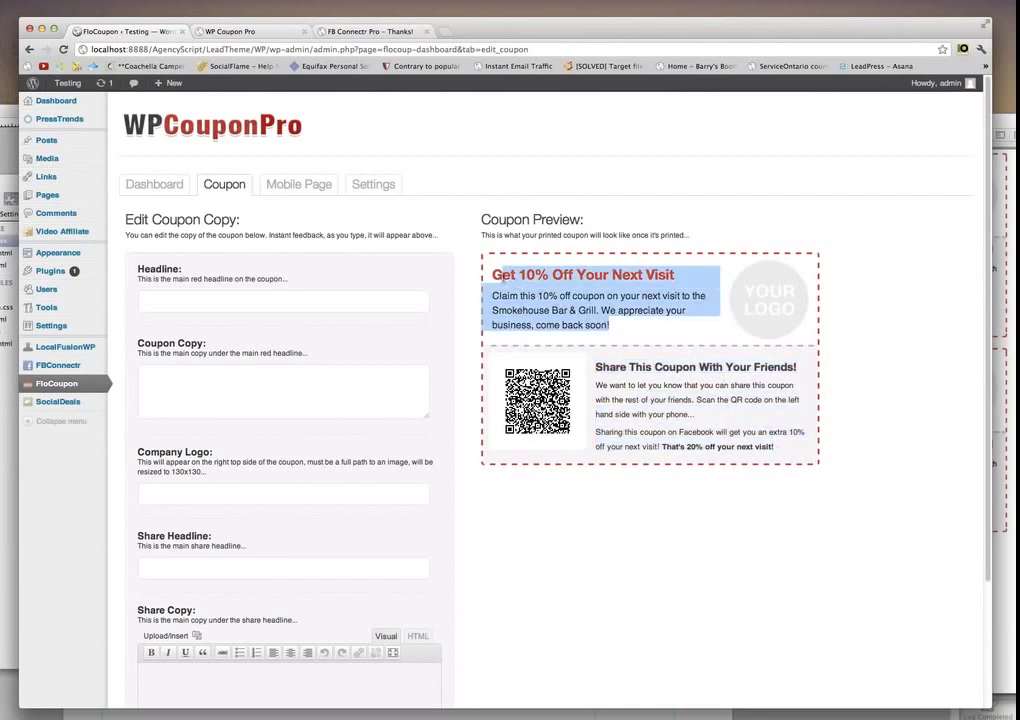
pyautogui.click(494, 280)
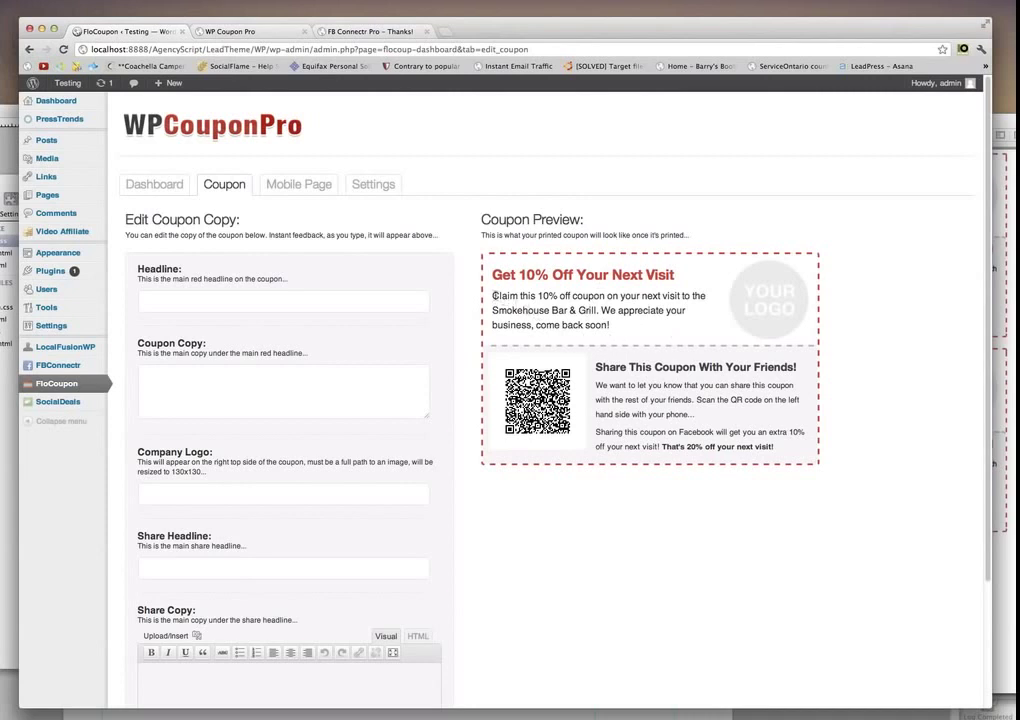
pyautogui.moveTo(494, 296); pyautogui.dragTo(612, 326)
pyautogui.click(640, 318)
# Step: Enter test headline 'This is the headline' and test body copy, then erase the body copy
pyautogui.click(274, 299)
pyautogui.write('This is teh')
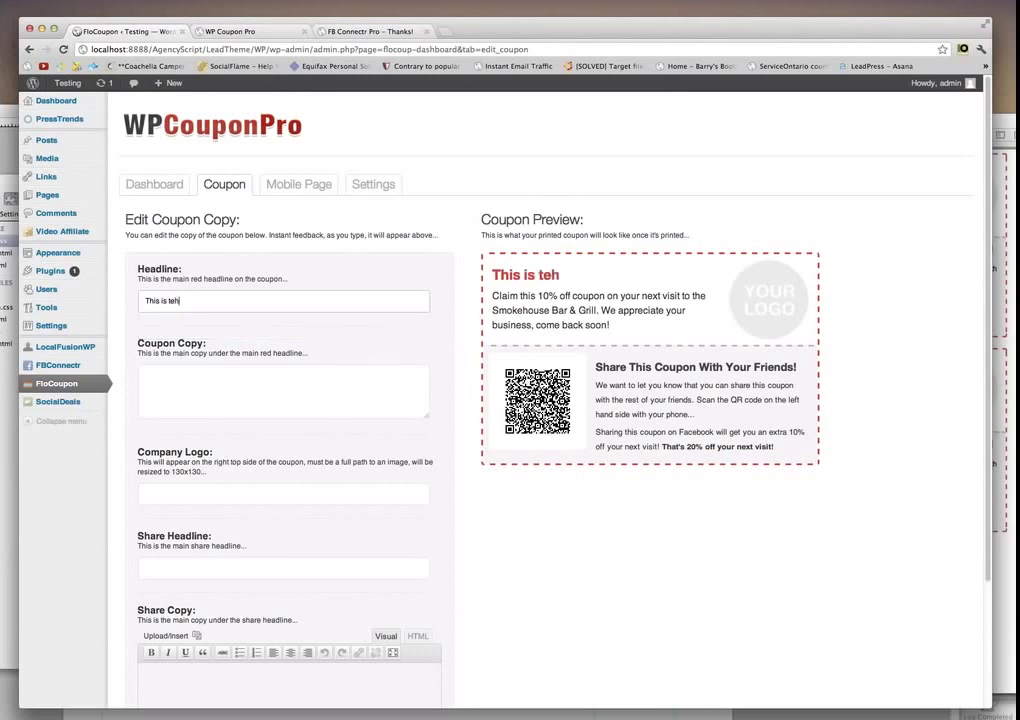
pyautogui.press('BackSpace')
pyautogui.press('BackSpace')
pyautogui.write('he headline')
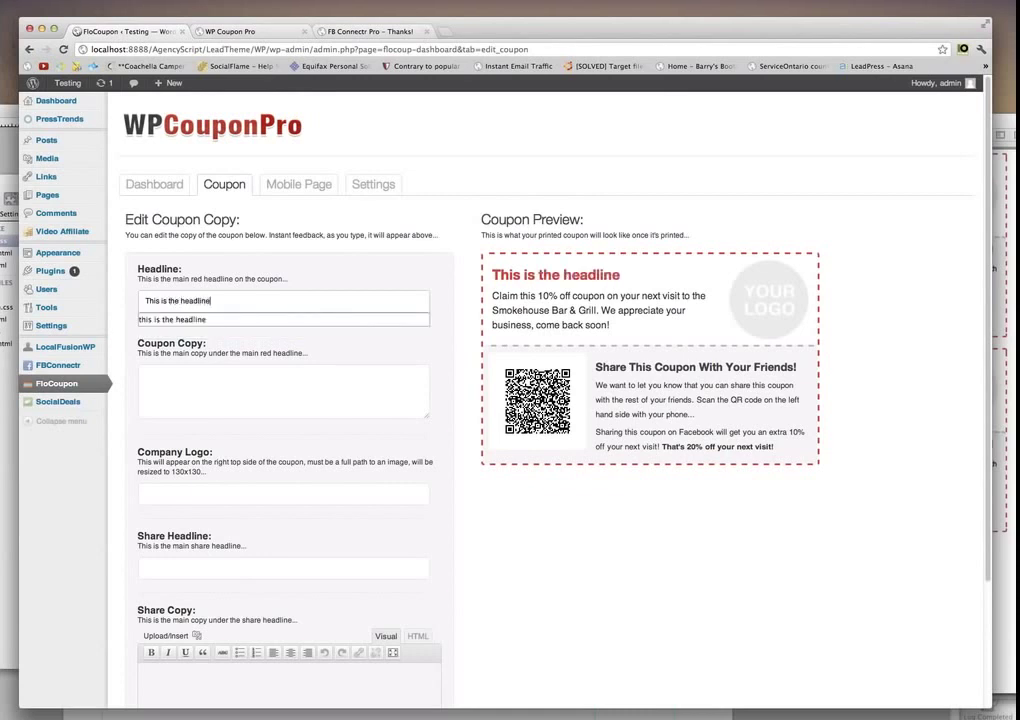
pyautogui.click(344, 378)
pyautogui.write('asdsdasda')
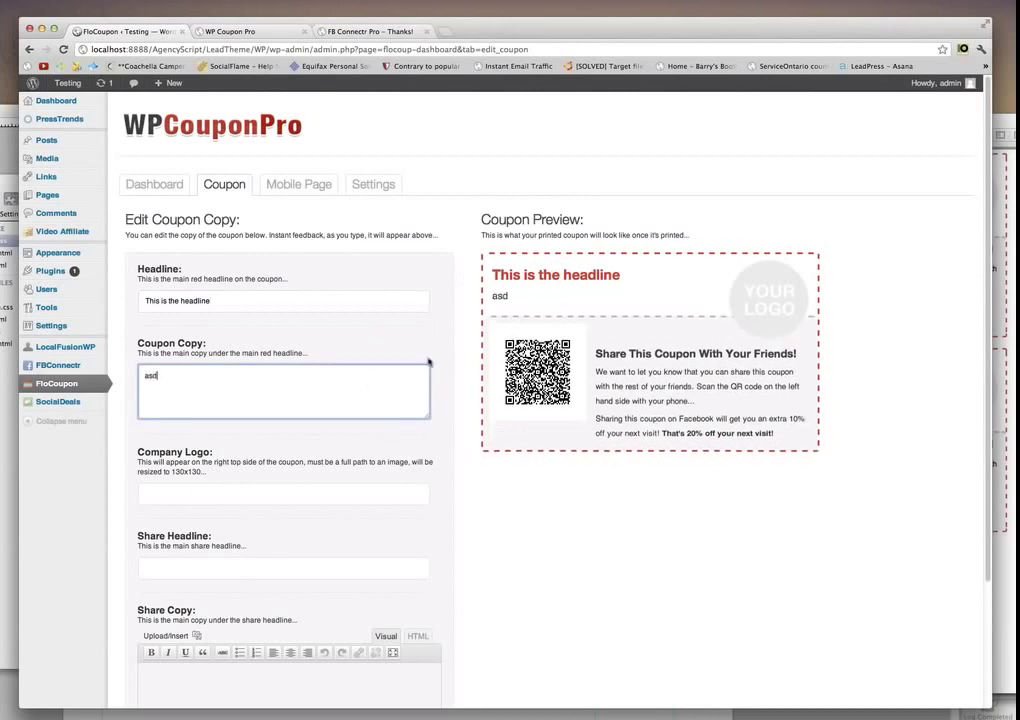
pyautogui.press('super+a')
pyautogui.press('BackSpace')
# Step: Erase the headline and save the coupon copy with both fields blank
pyautogui.click(424, 298)
pyautogui.press('super+a')
pyautogui.press('BackSpace')
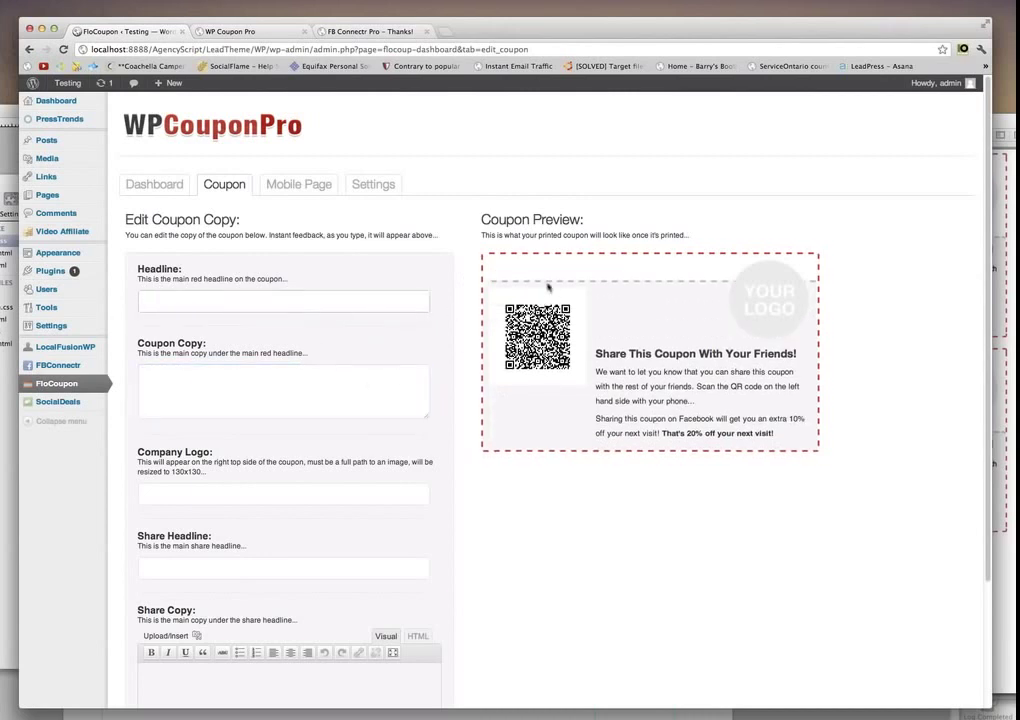
pyautogui.scroll(-3, 205, 370)
pyautogui.click(165, 661)
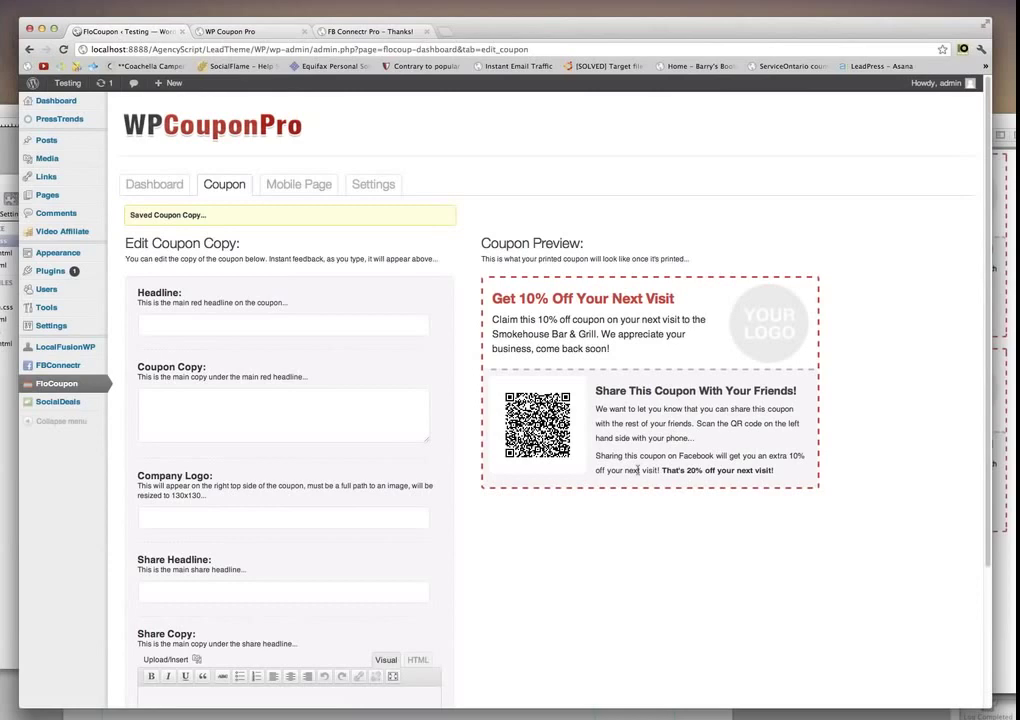
# Step: Open the printable coupon page PDF from the Dashboard and reposition and enlarge its Preview window
pyautogui.click(156, 185)
pyautogui.click(189, 421)
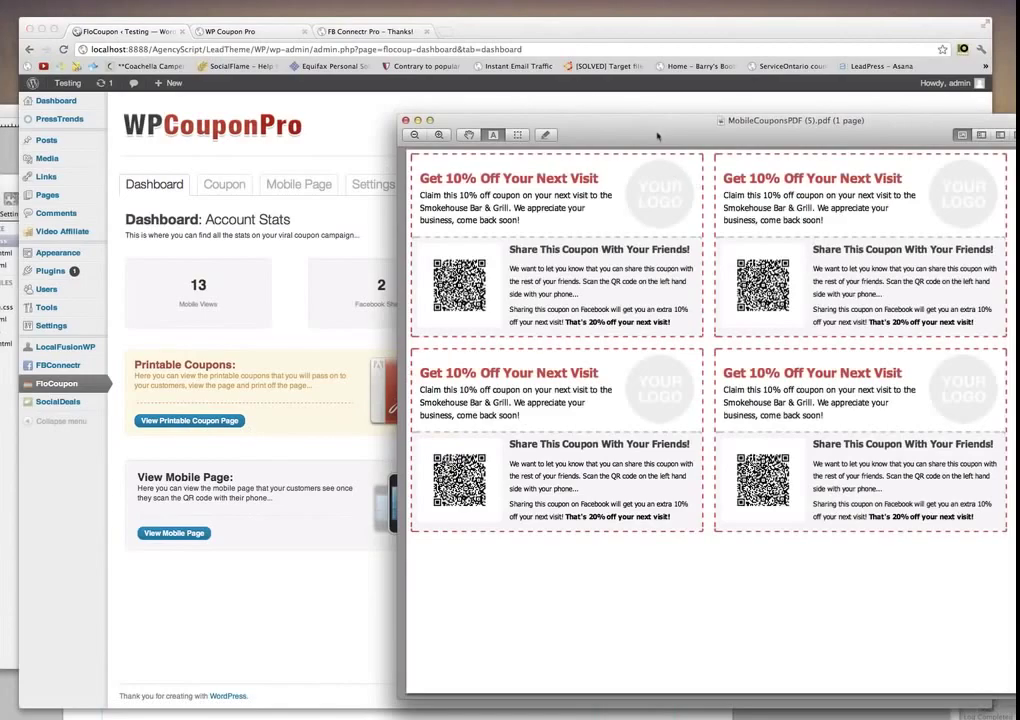
pyautogui.moveTo(525, 118); pyautogui.dragTo(317, 97)
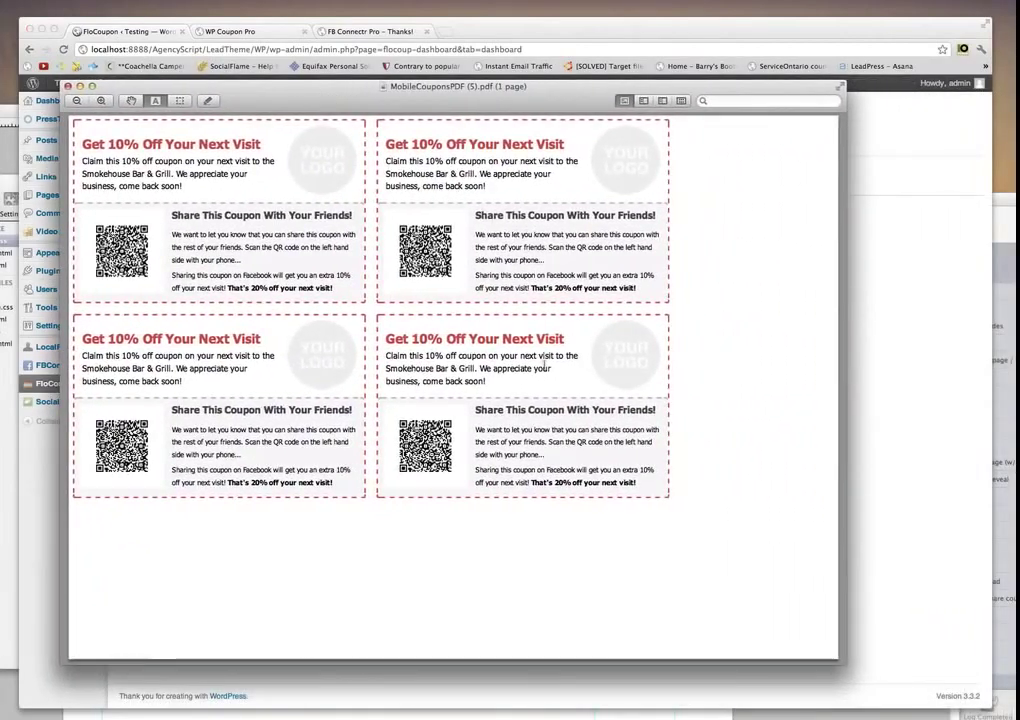
pyautogui.moveTo(852, 667); pyautogui.dragTo(943, 690)
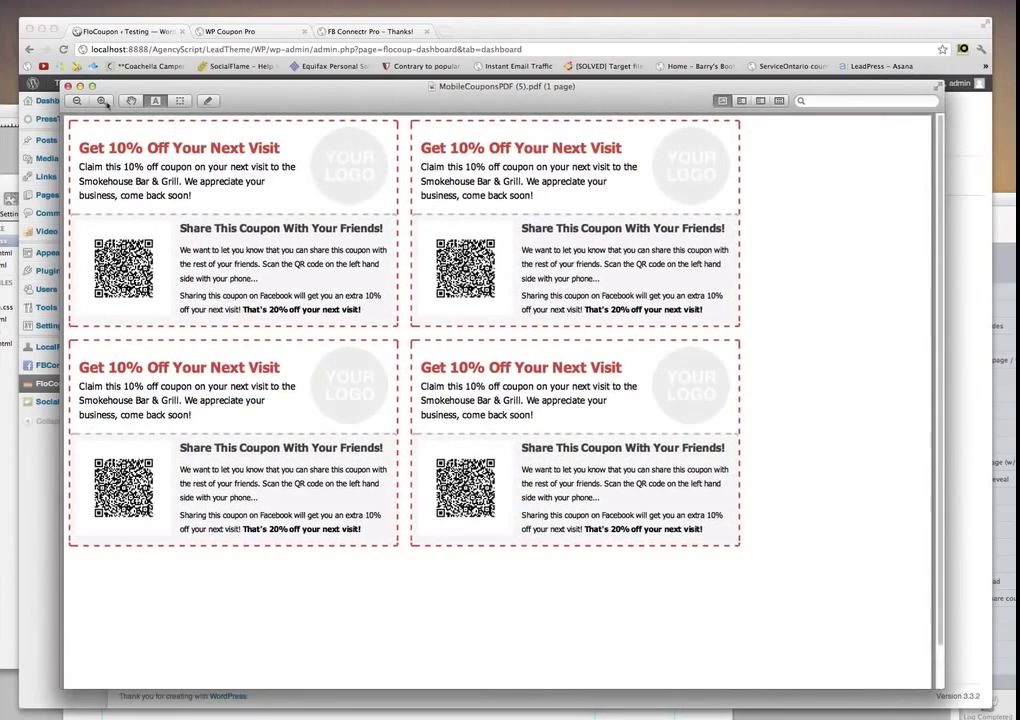
# Step: Zoom into the four-coupon page and browse the File menu without choosing anything
pyautogui.press('super+plus')
pyautogui.scroll(3, 330, 308)
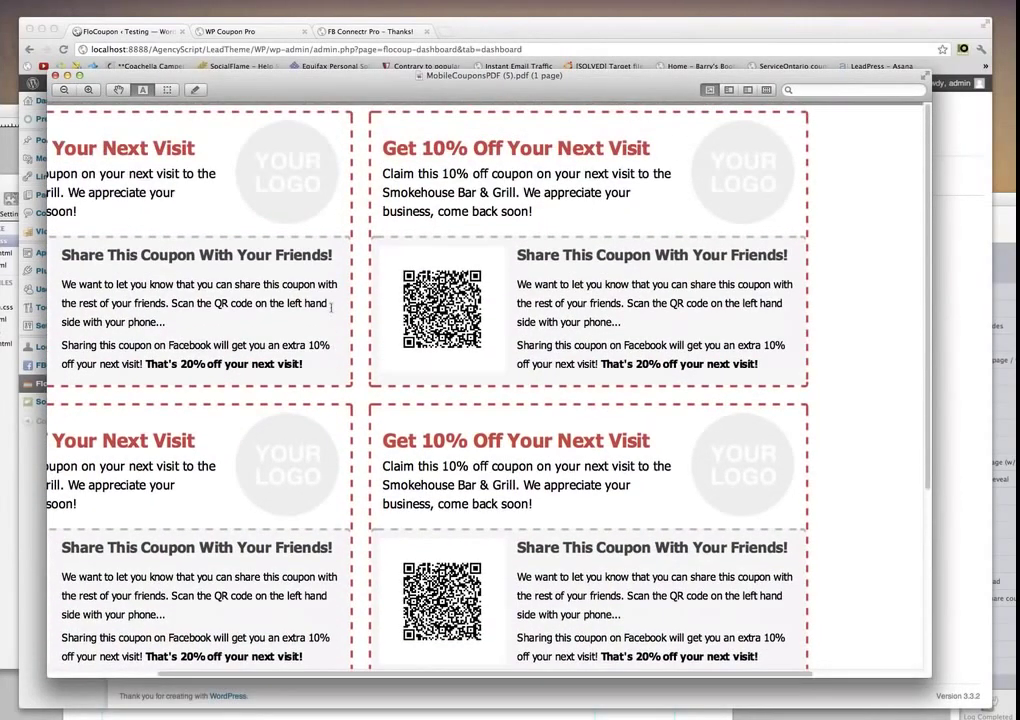
pyautogui.moveTo(485, 674); pyautogui.dragTo(268, 677)
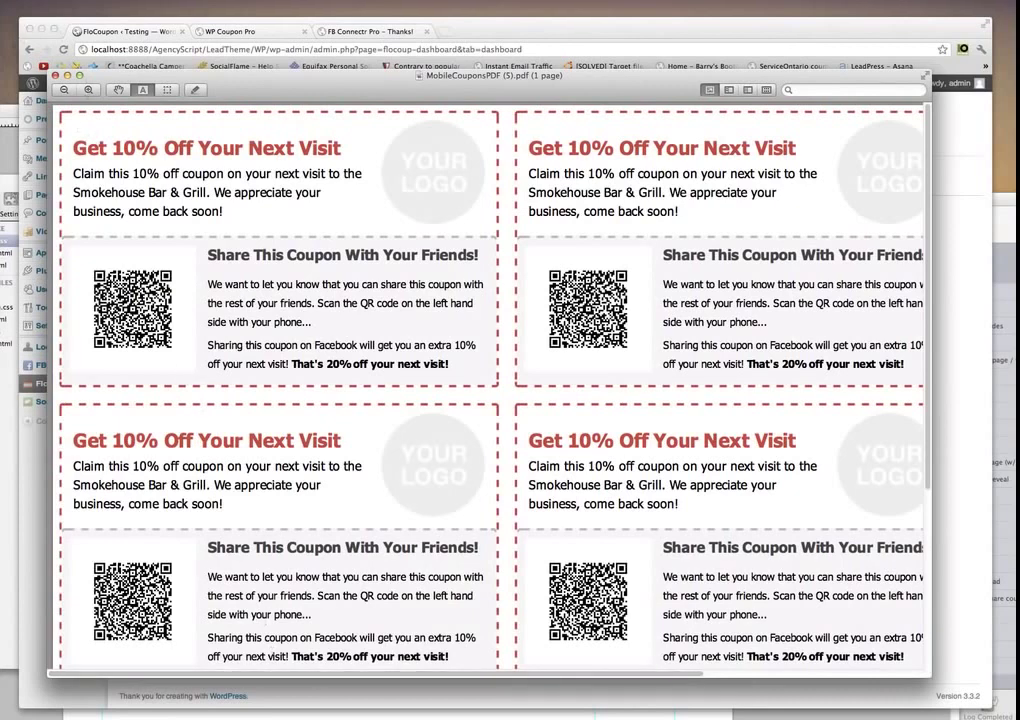
pyautogui.click(5, 2)
pyautogui.click(270, 231)
# Step: Cancel printing the coupons and close the printable coupons PDF in Preview
pyautogui.press('super+p')
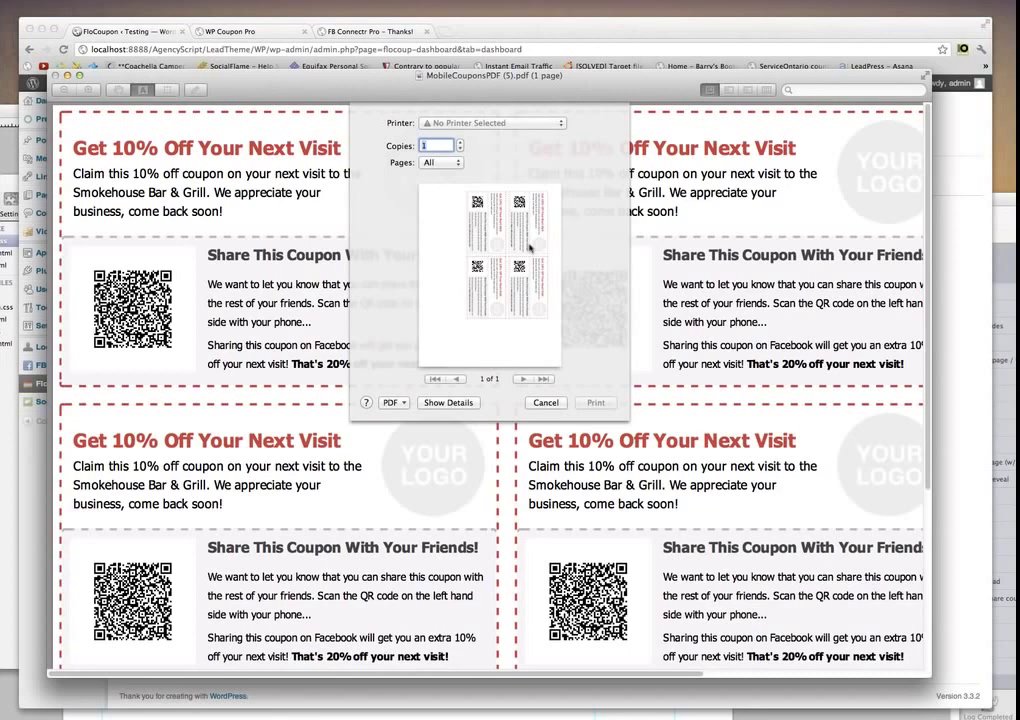
pyautogui.click(545, 402)
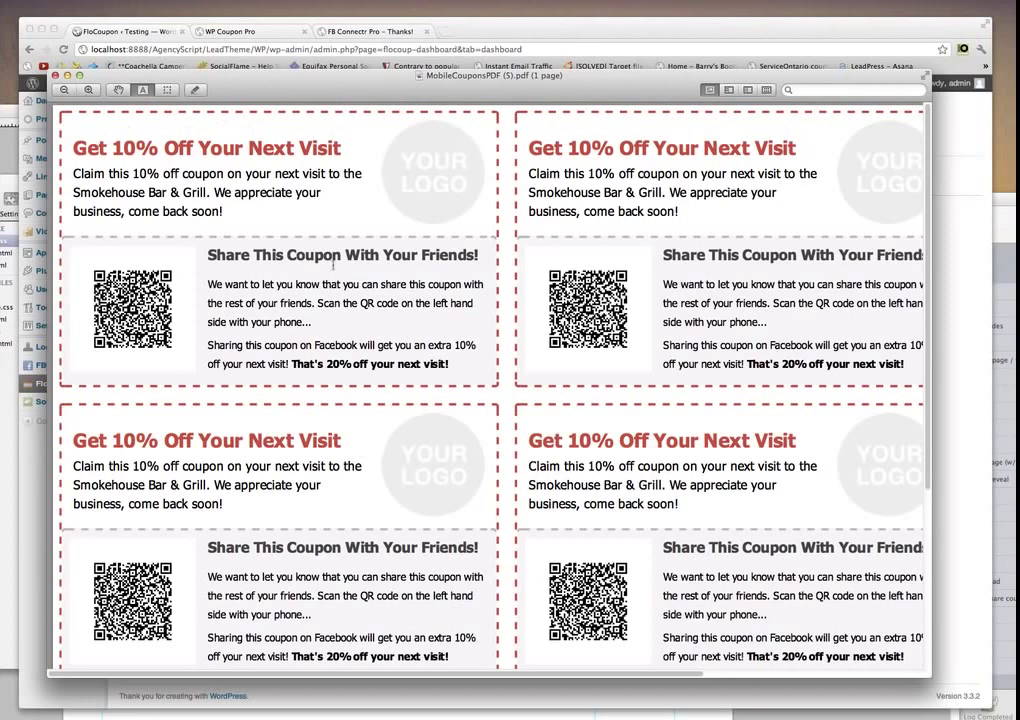
pyautogui.scroll(-5, 401, 312)
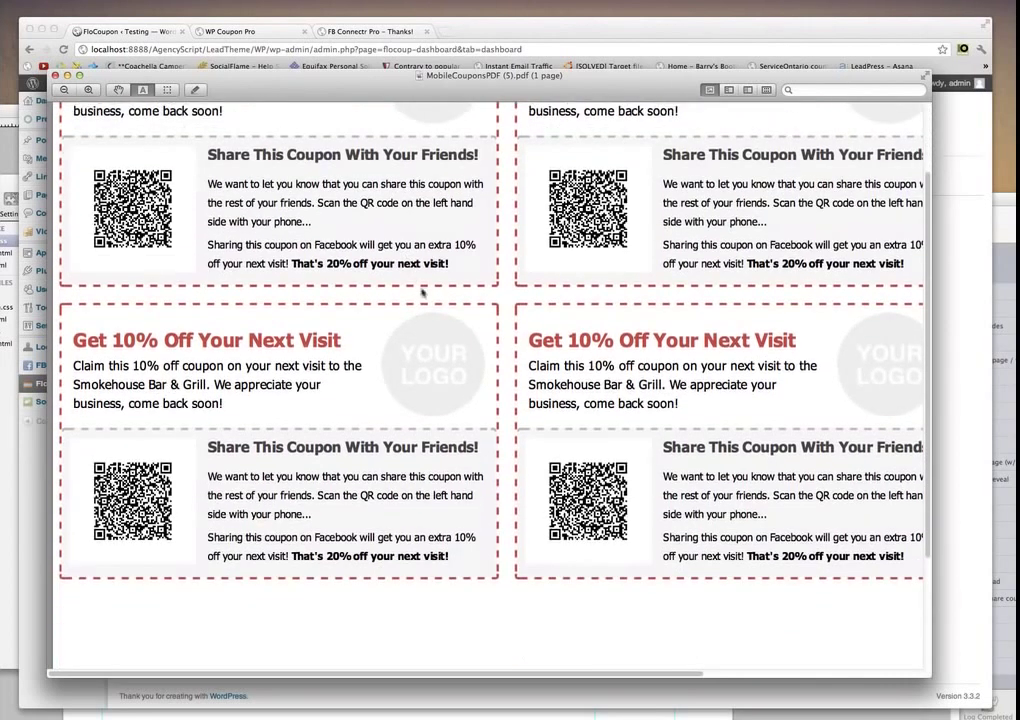
pyautogui.scroll(5, 462, 360)
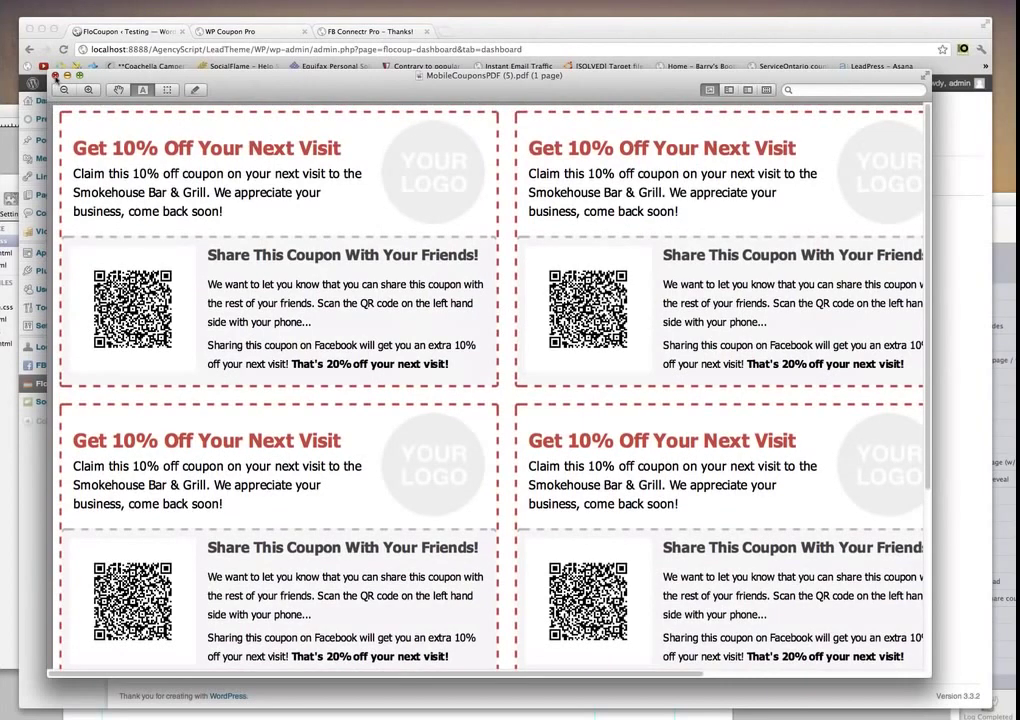
pyautogui.click(55, 75)
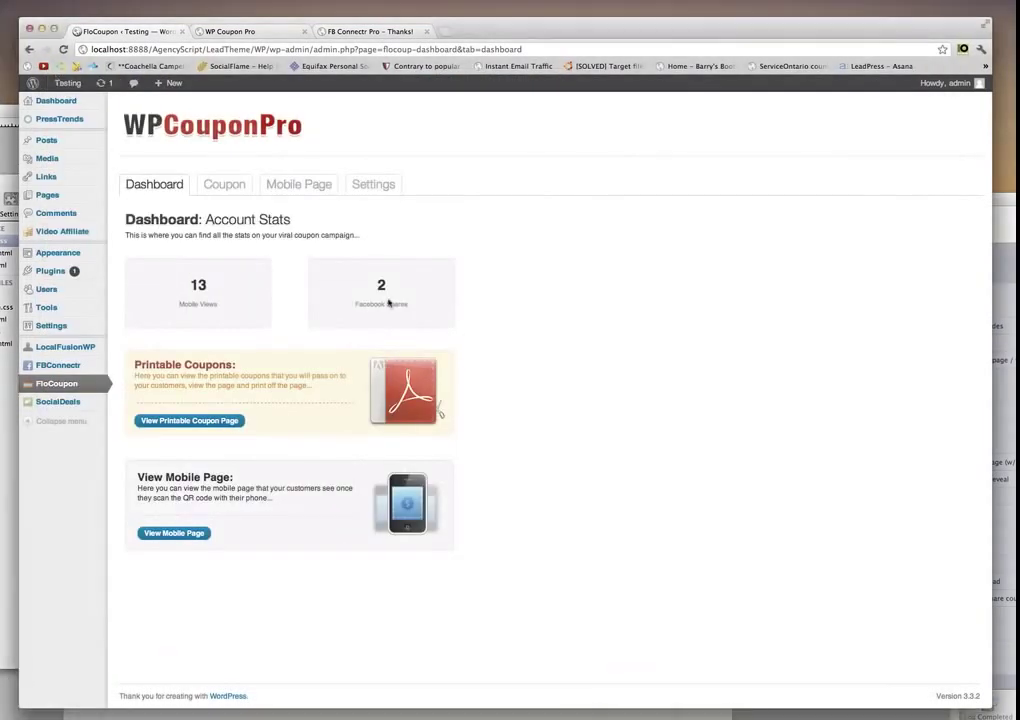
pyautogui.click(298, 186)
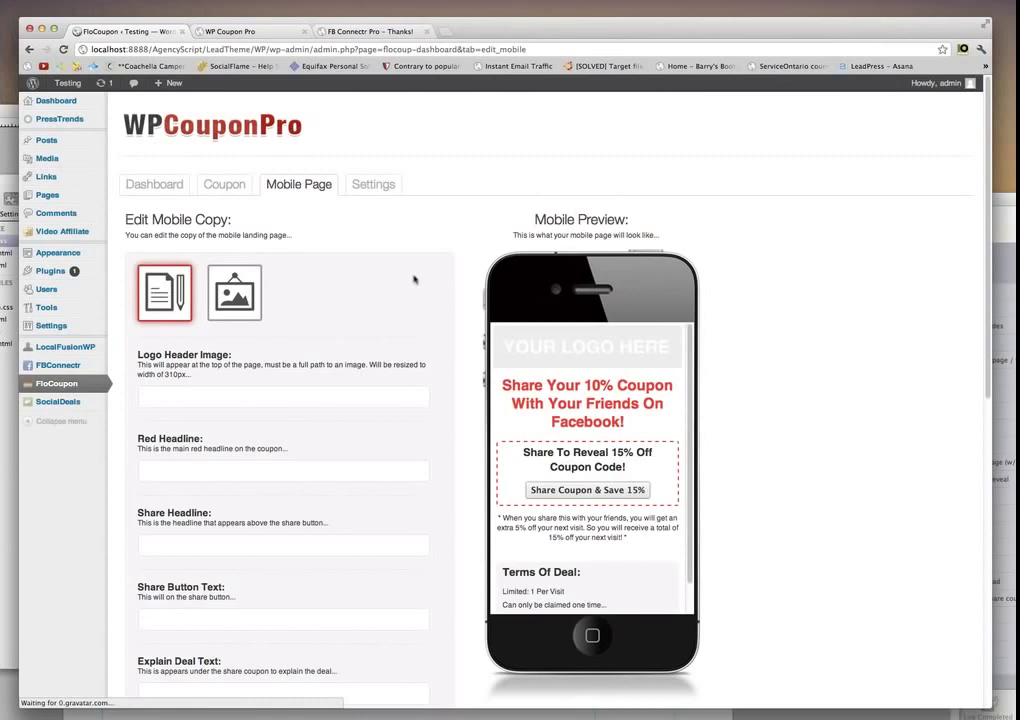
pyautogui.scroll(-5, 449, 319)
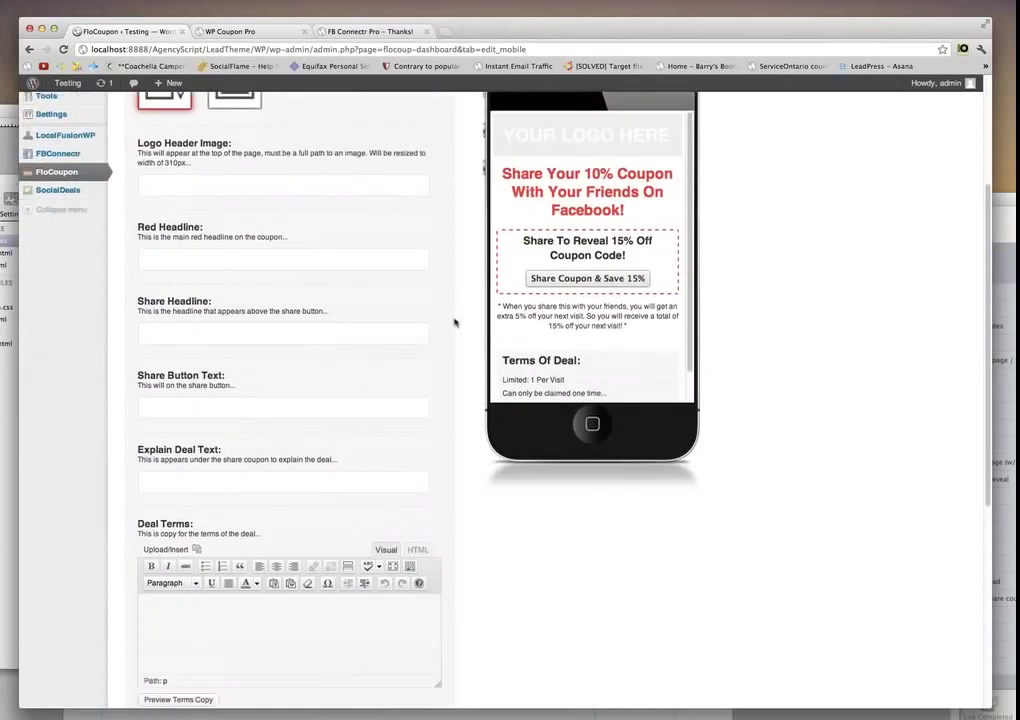
pyautogui.scroll(5, 452, 321)
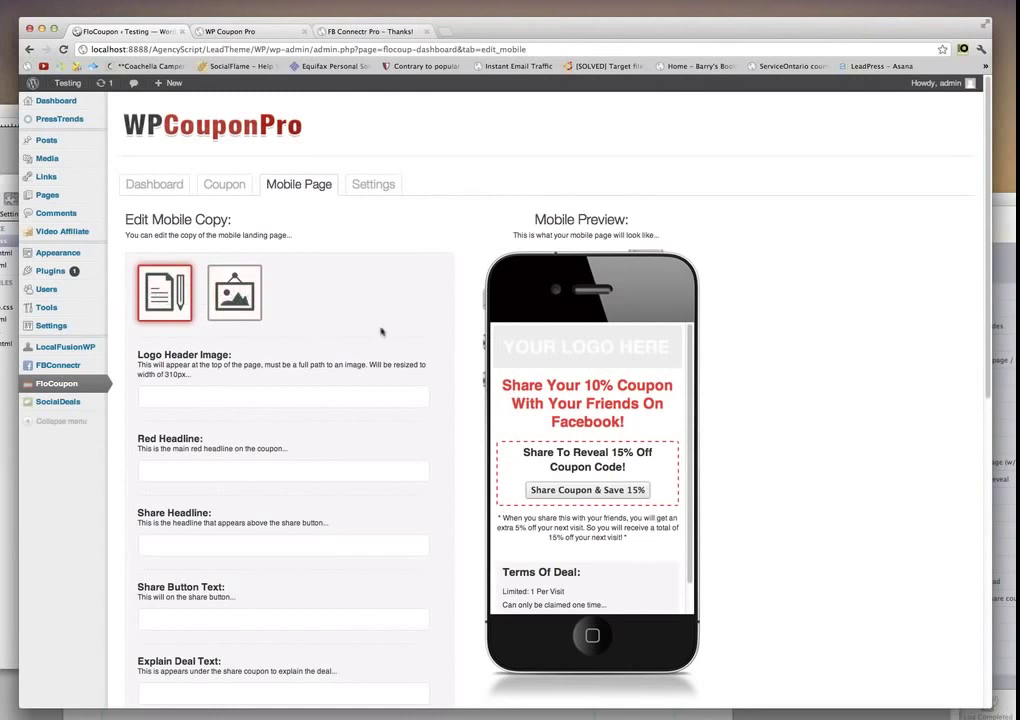
pyautogui.scroll(-2, 670, 372)
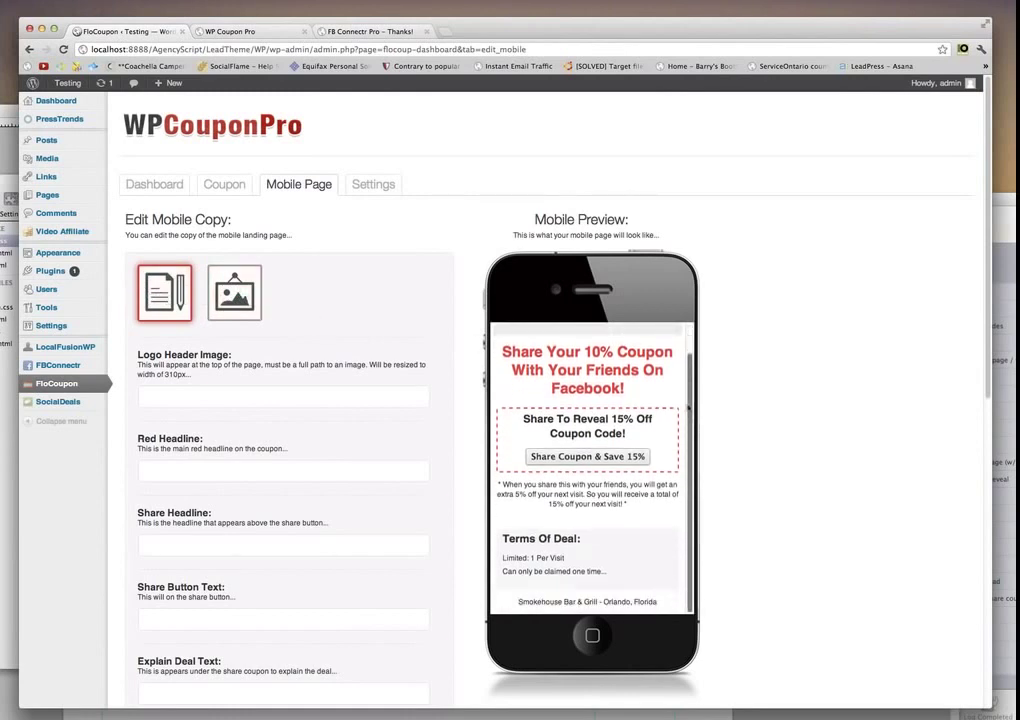
pyautogui.scroll(2, 685, 338)
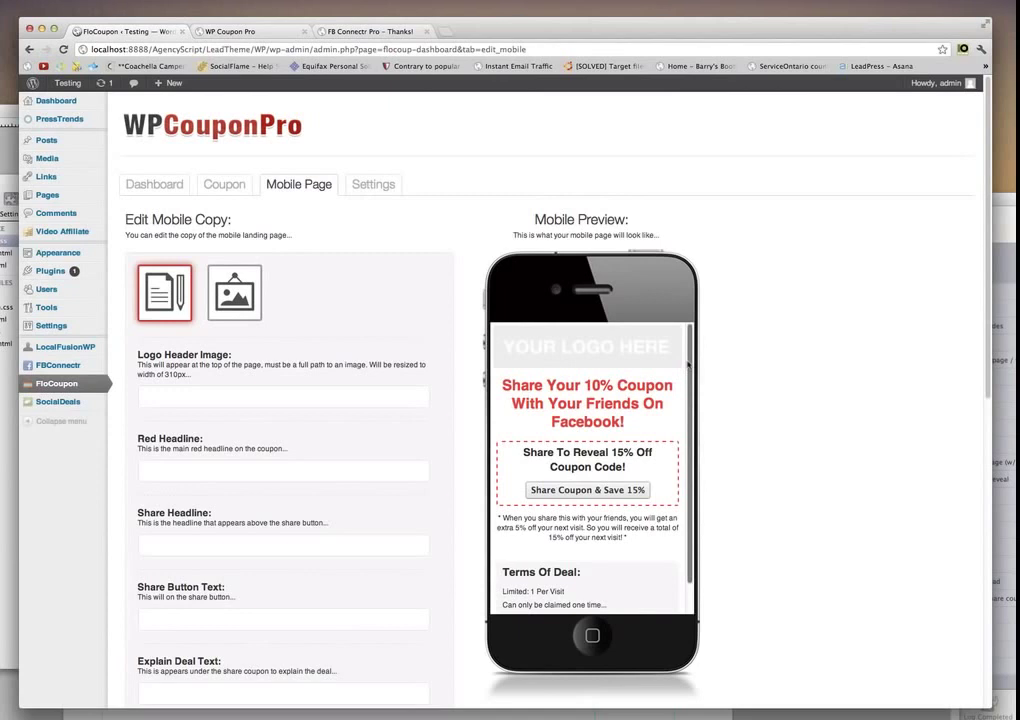
pyautogui.scroll(-3, 688, 365)
pyautogui.scroll(3, 594, 354)
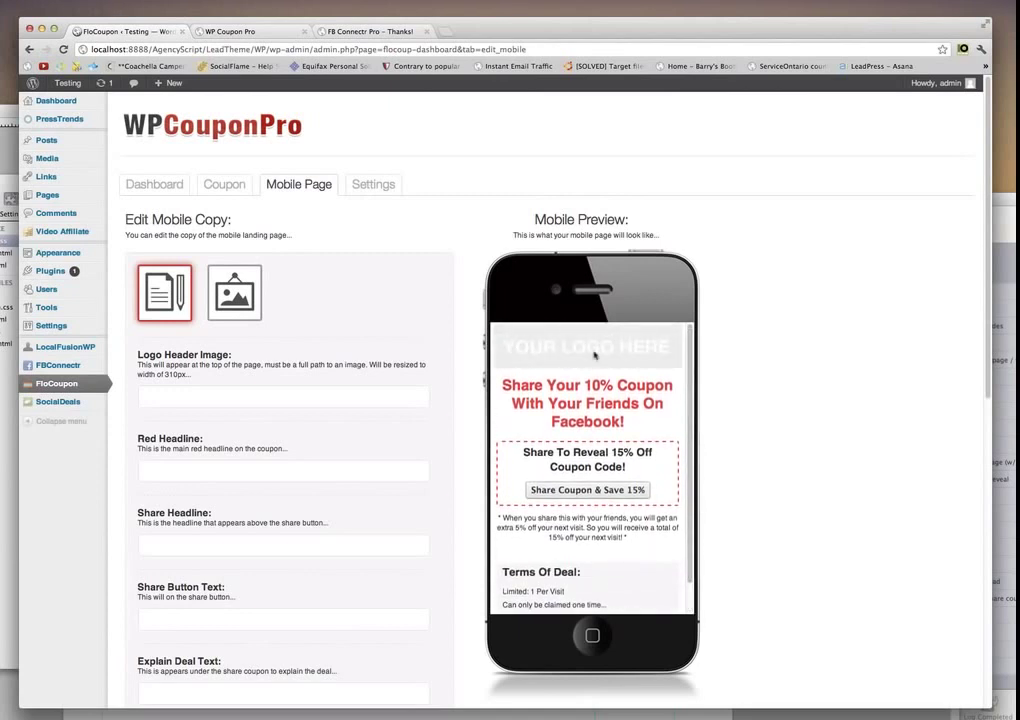
pyautogui.click(337, 394)
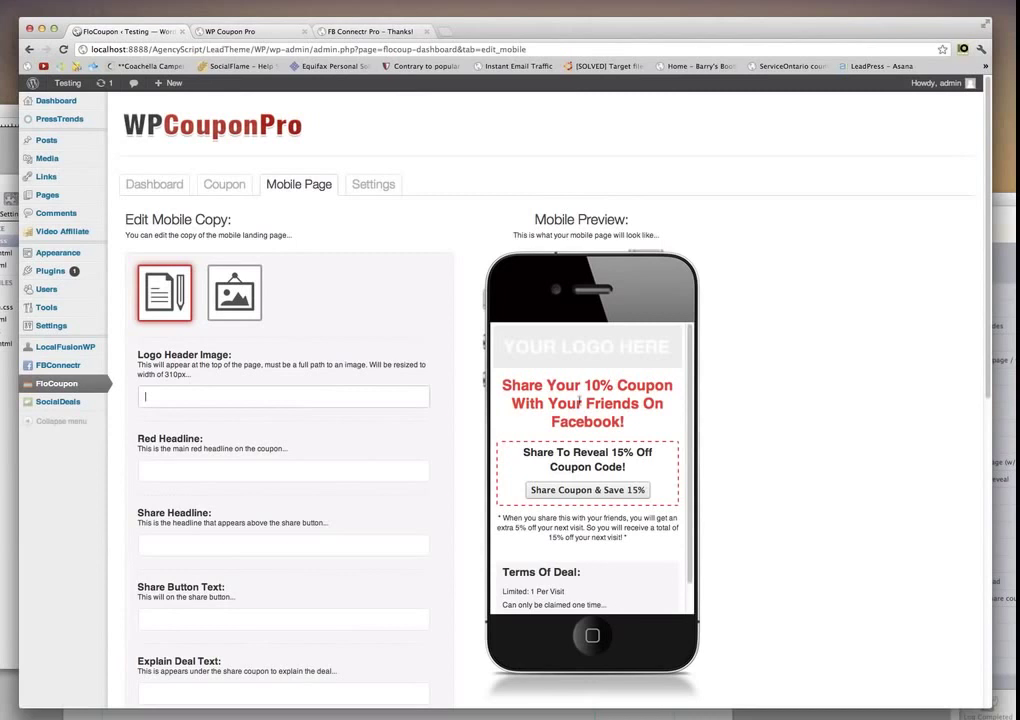
pyautogui.moveTo(521, 452); pyautogui.dragTo(641, 462)
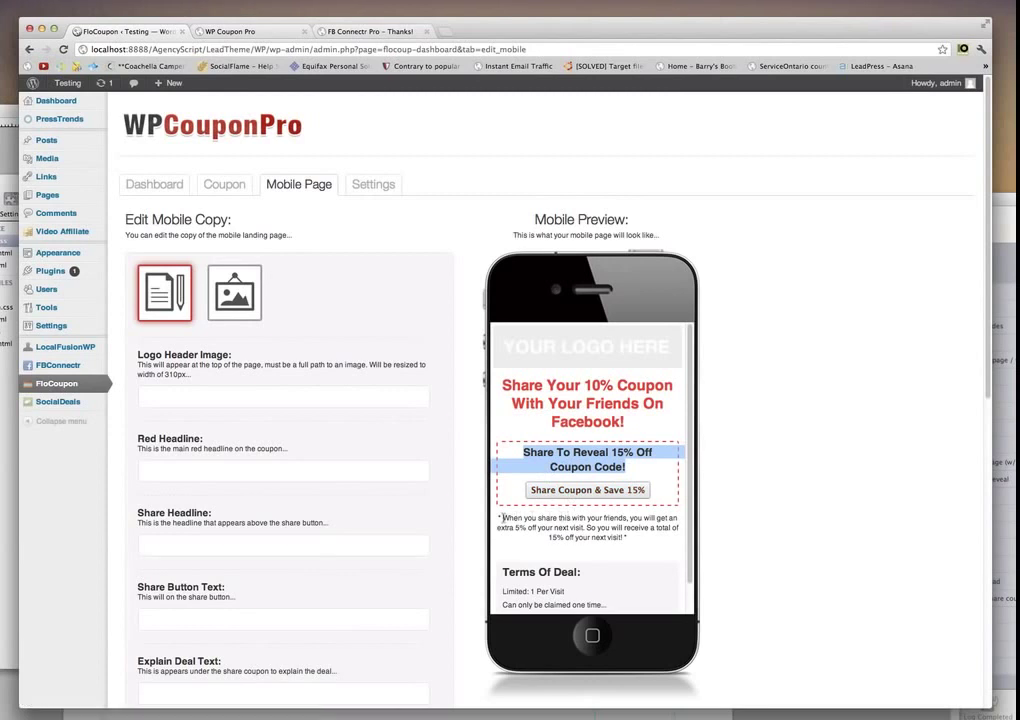
pyautogui.moveTo(502, 518); pyautogui.dragTo(627, 537)
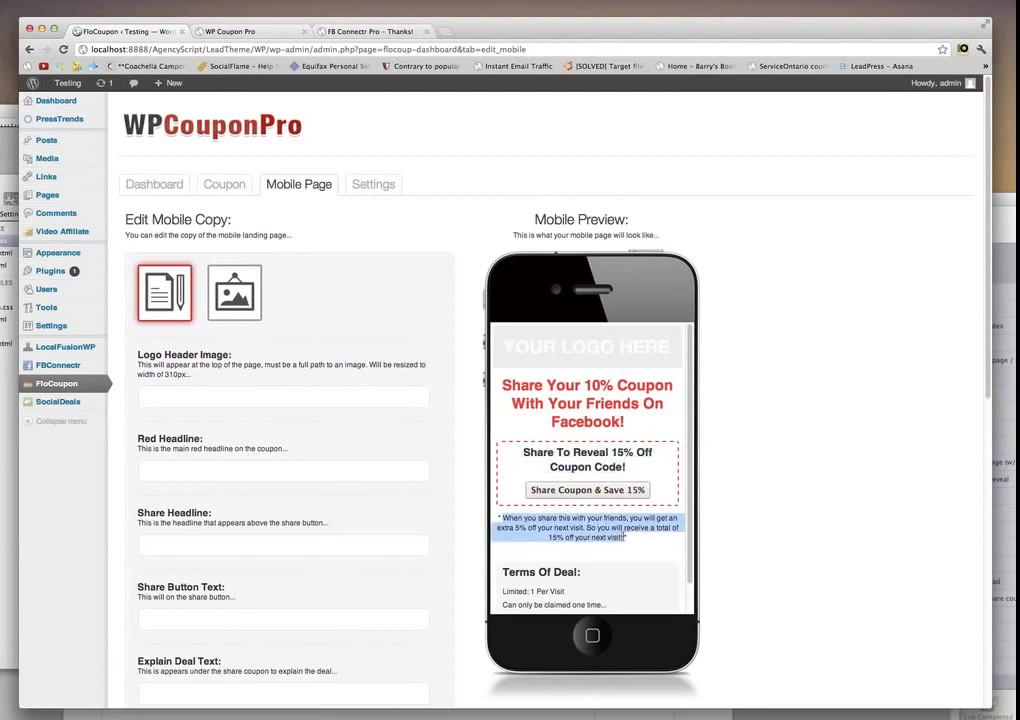
pyautogui.scroll(-2, 567, 490)
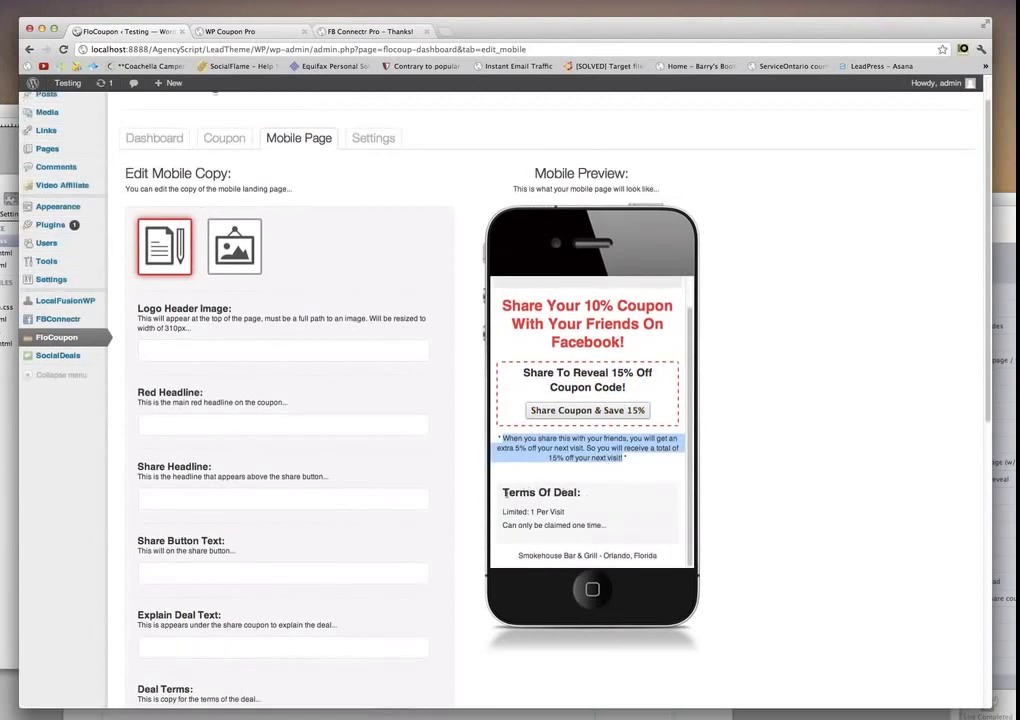
pyautogui.moveTo(503, 492); pyautogui.dragTo(660, 556)
pyautogui.click(660, 545)
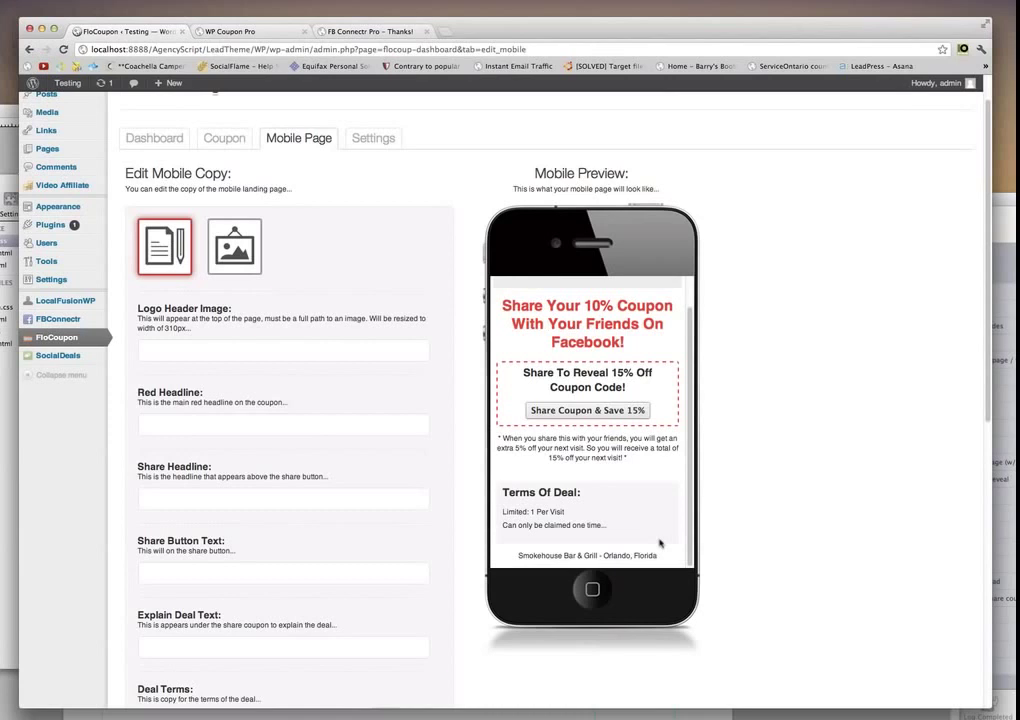
pyautogui.scroll(3, 517, 424)
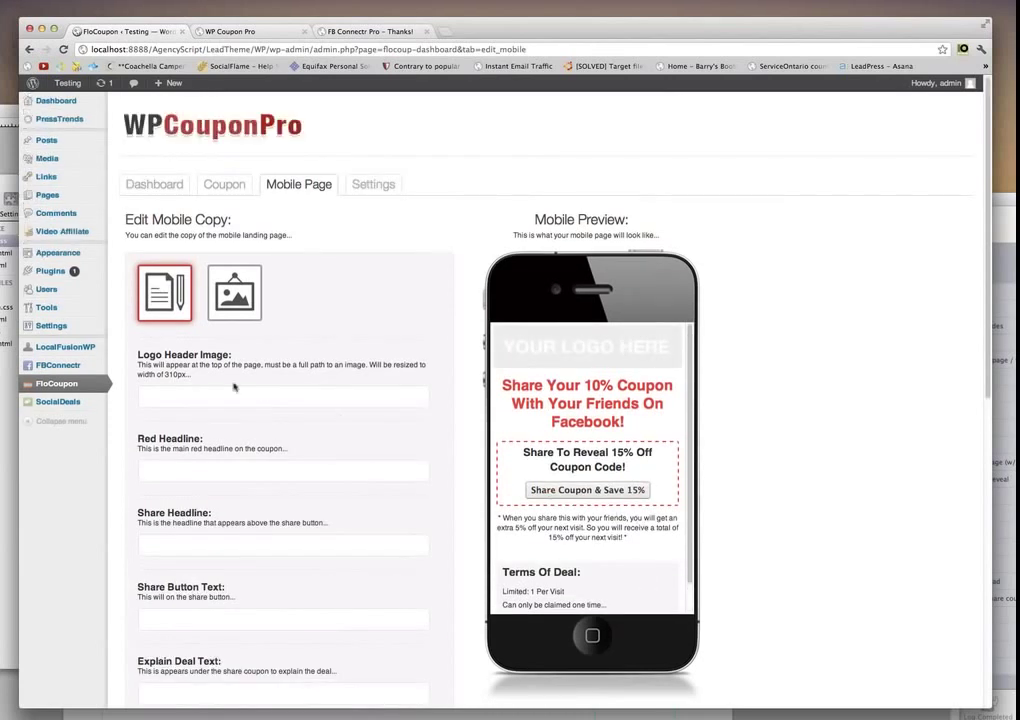
# Step: Enter 'Headline' in the Red Headline field and dismiss the autocomplete suggestions
pyautogui.click(202, 473)
pyautogui.write('Headline')
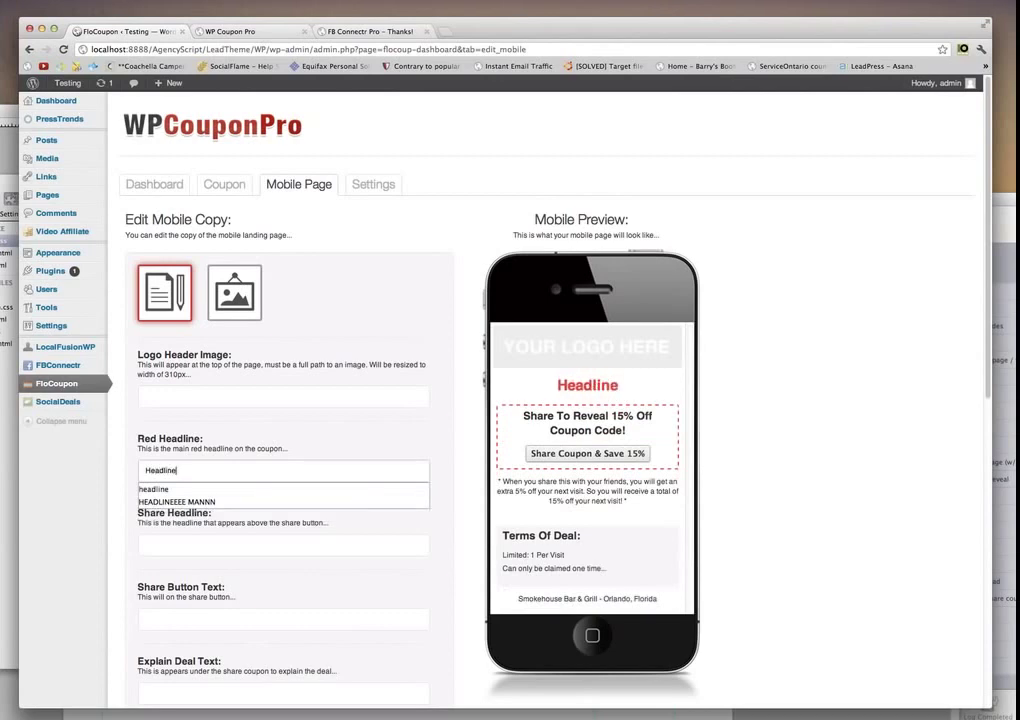
pyautogui.click(310, 465)
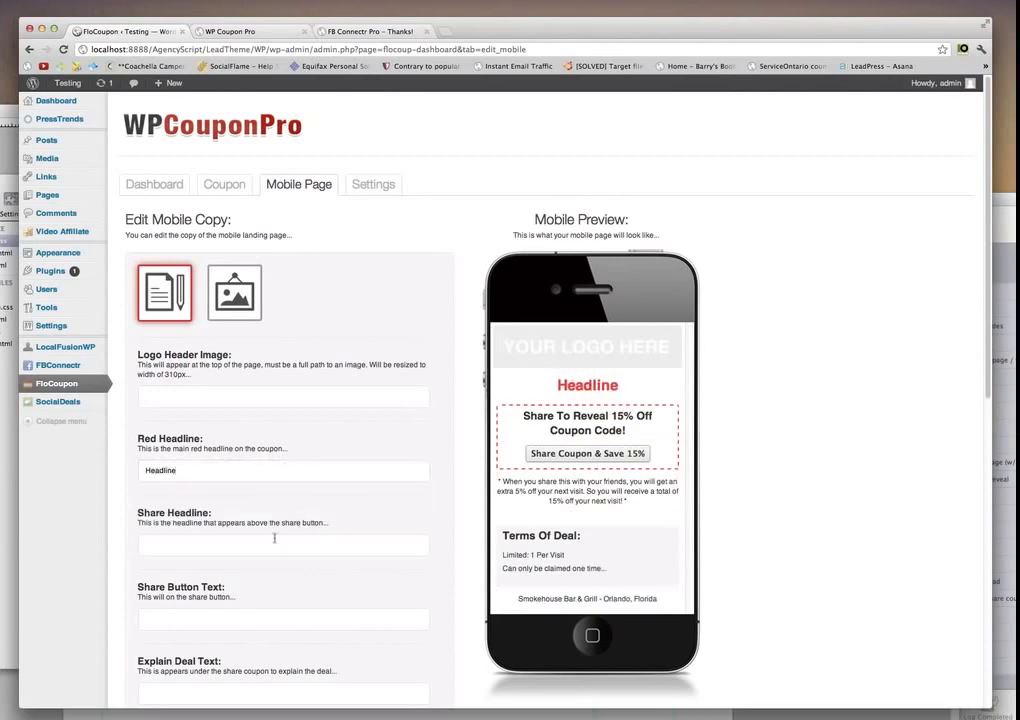
pyautogui.scroll(-5, 274, 538)
pyautogui.scroll(5, 274, 538)
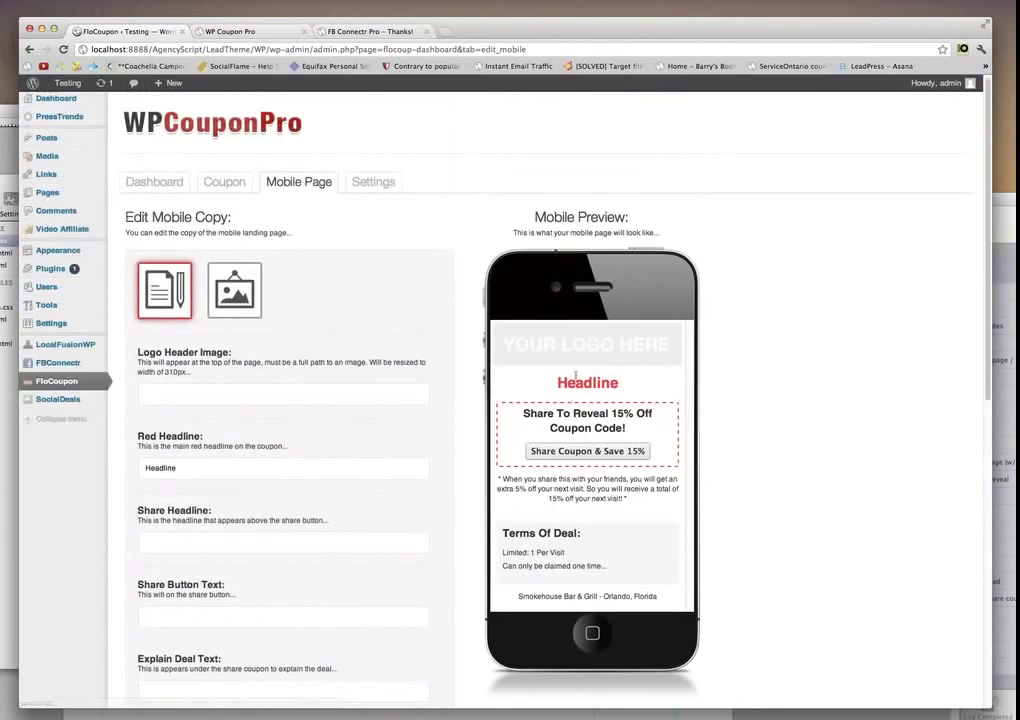
pyautogui.doubleClick(256, 467)
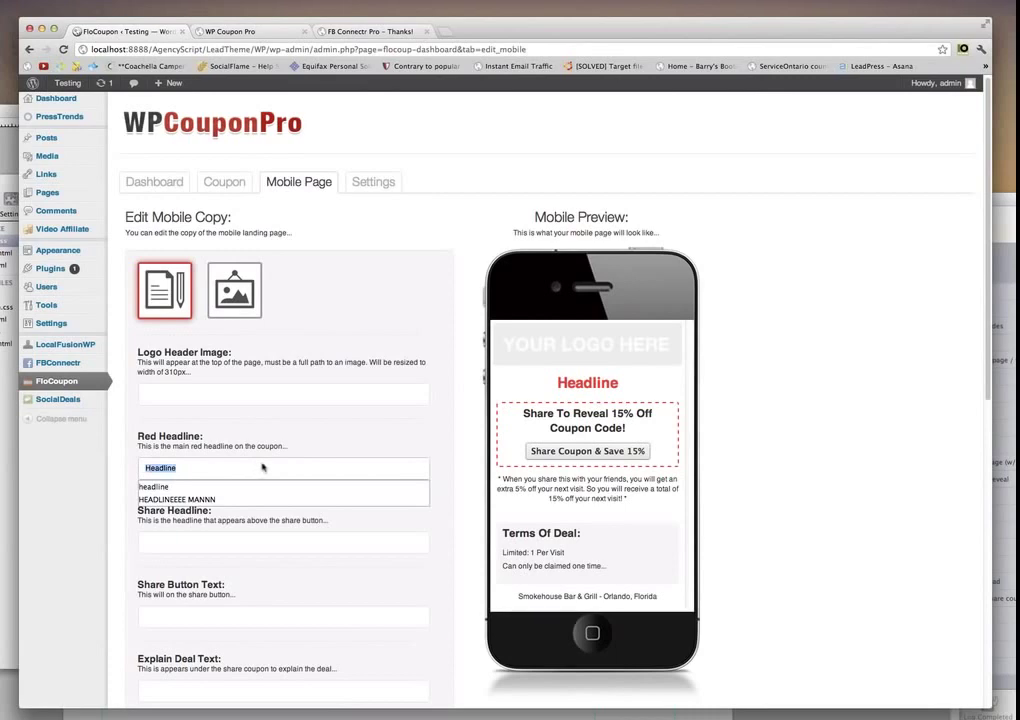
# Step: Trigger 'Share Coupon & Save 15%' in the phone preview to reveal the thank-you message
pyautogui.click(272, 437)
pyautogui.scroll(-8, 250, 480)
pyautogui.scroll(-4, 233, 527)
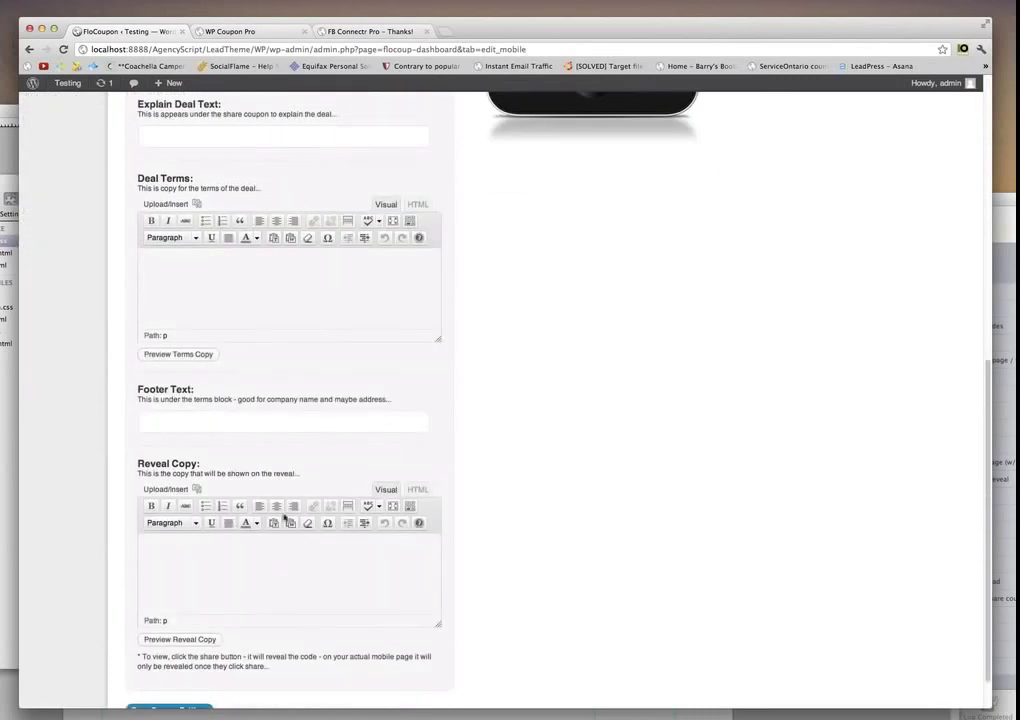
pyautogui.scroll(12, 300, 500)
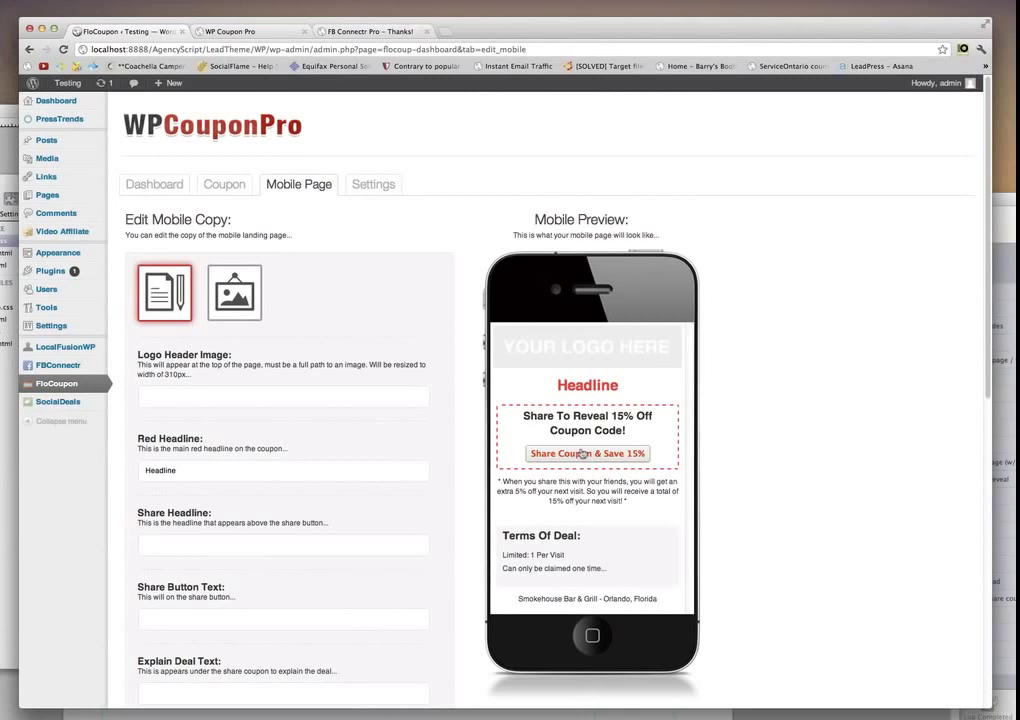
pyautogui.click(574, 456)
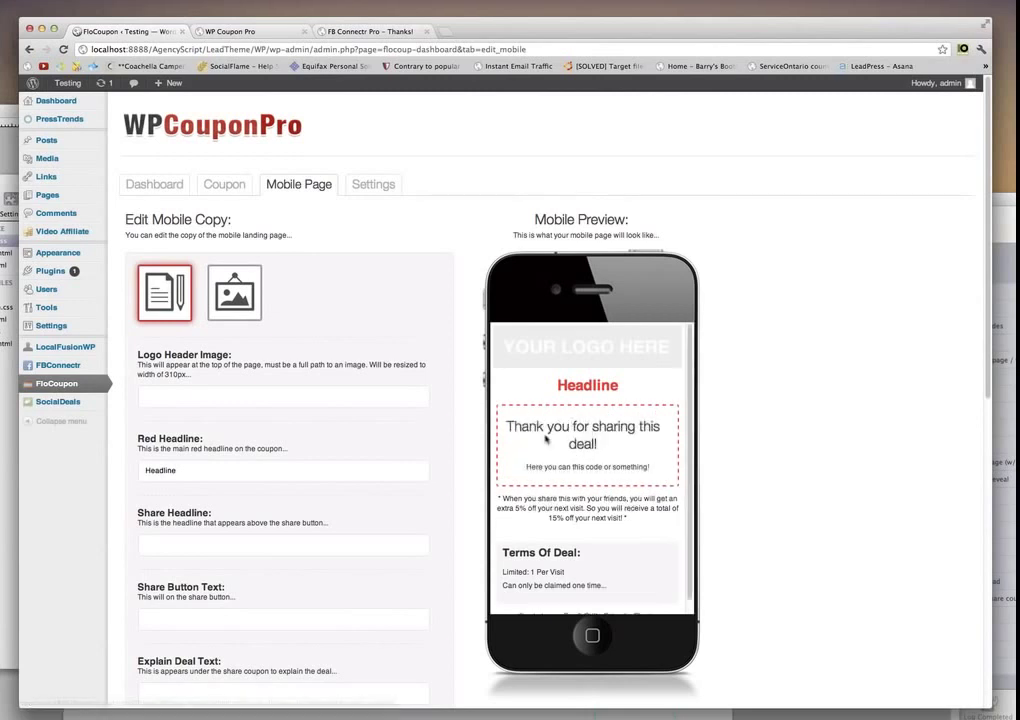
# Step: Inspect the revealed 'Thank you for sharing this deal!' text and the Reveal Copy editor below
pyautogui.moveTo(576, 405); pyautogui.dragTo(604, 438)
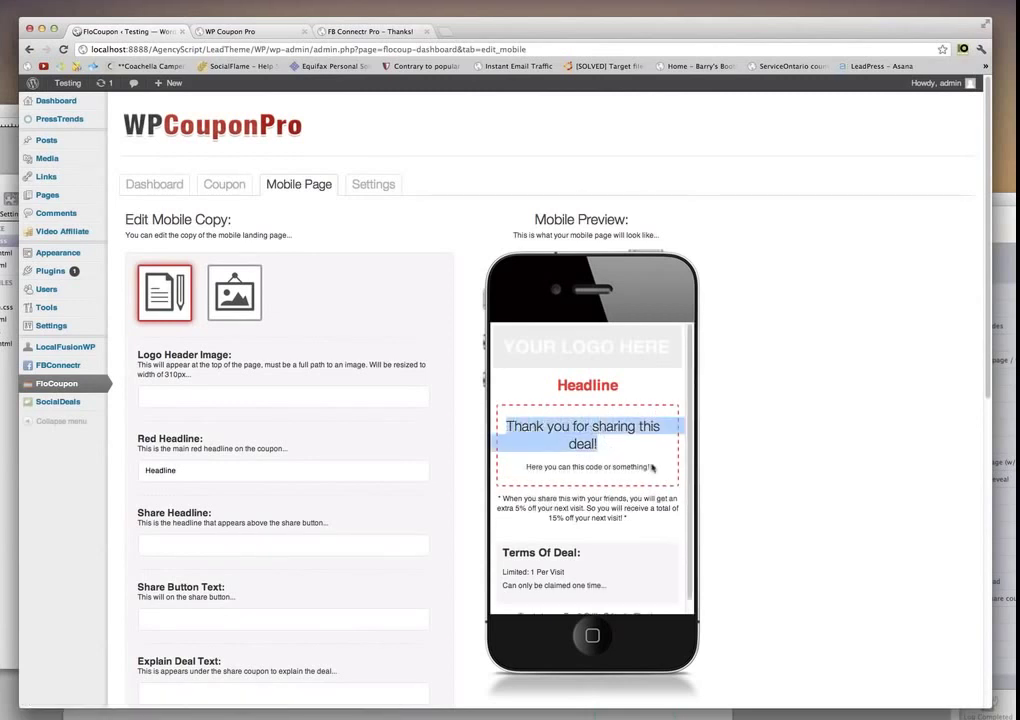
pyautogui.moveTo(662, 470); pyautogui.dragTo(508, 427)
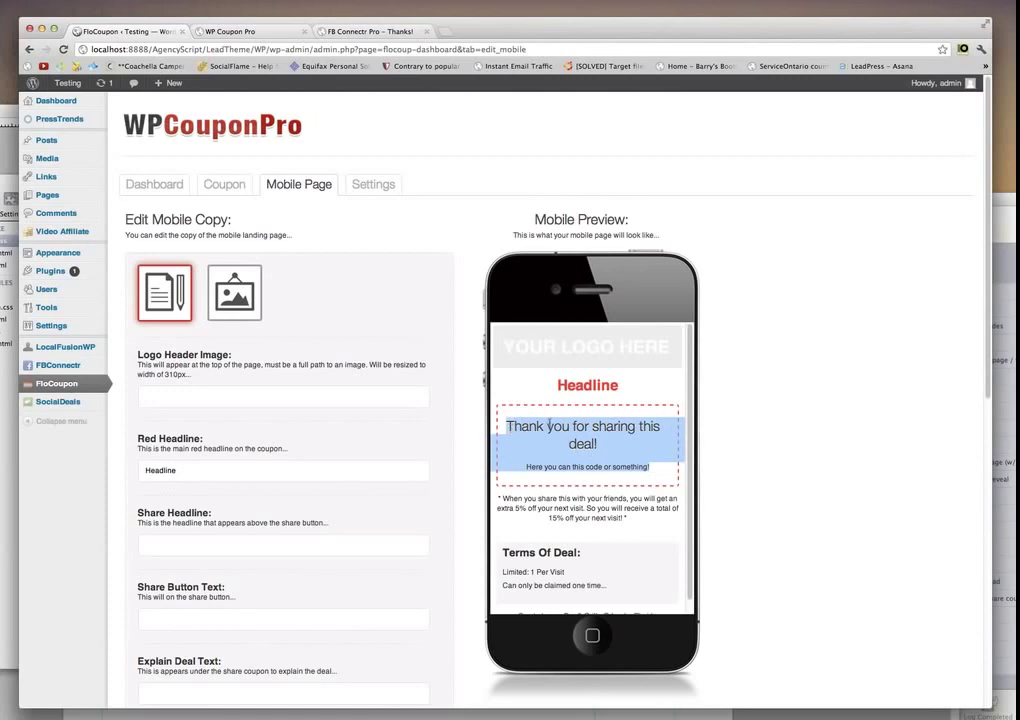
pyautogui.click(438, 340)
pyautogui.scroll(-10, 455, 470)
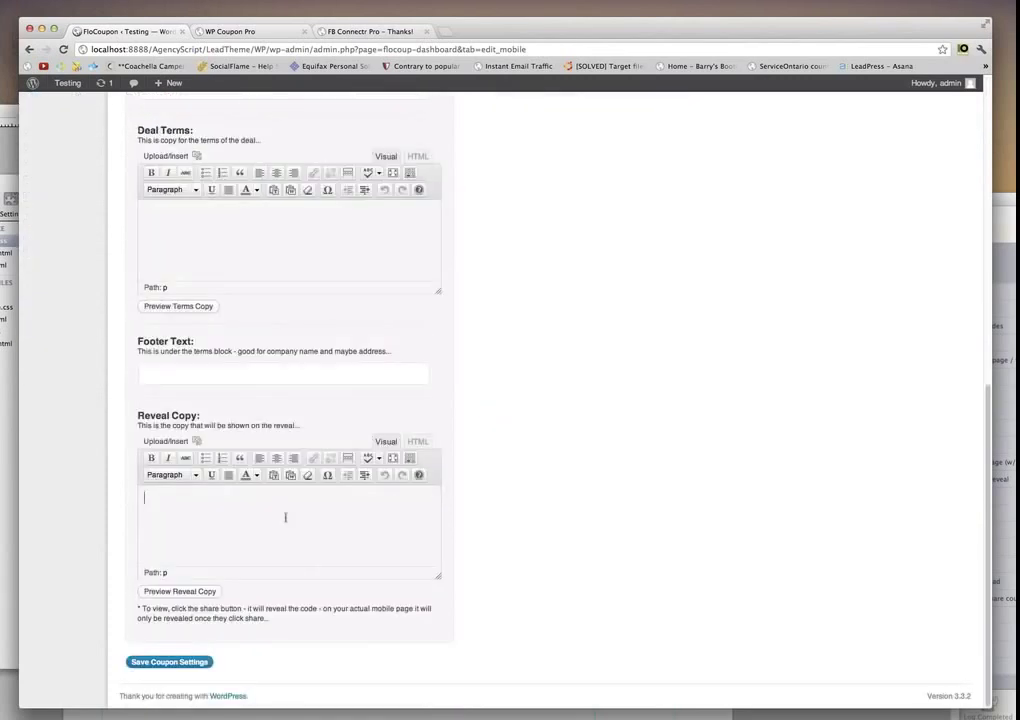
pyautogui.scroll(10, 562, 480)
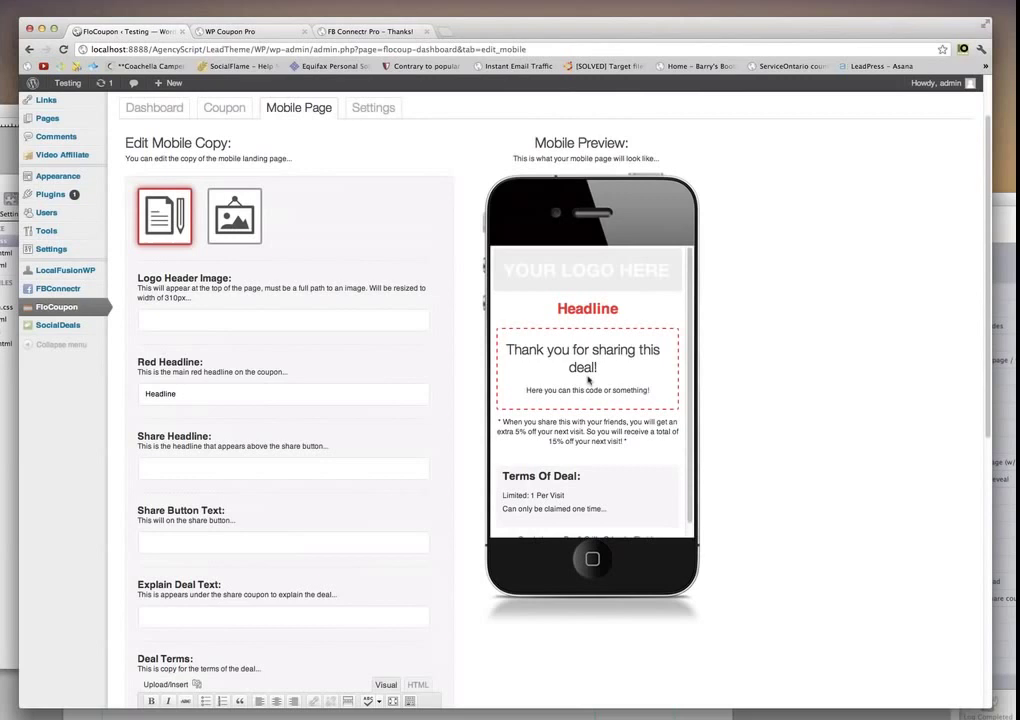
pyautogui.scroll(3, 589, 380)
pyautogui.moveTo(650, 466); pyautogui.dragTo(505, 428)
pyautogui.click(529, 430)
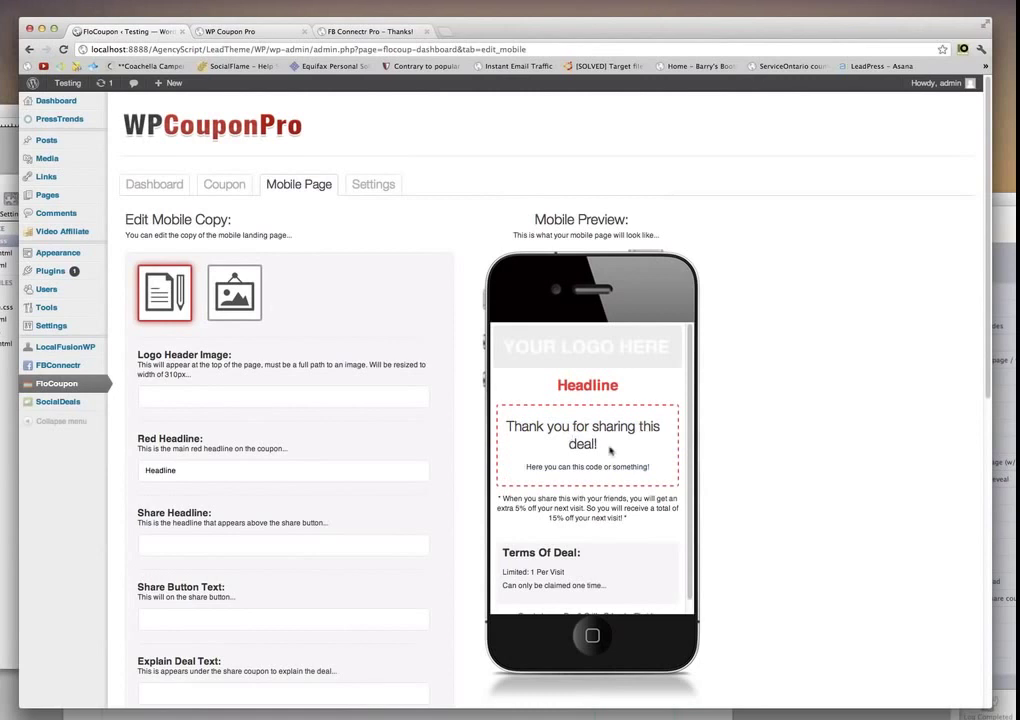
# Step: Switch to full-screen image mode and trigger SHARE THIS to preview the Reveal Image
pyautogui.click(243, 311)
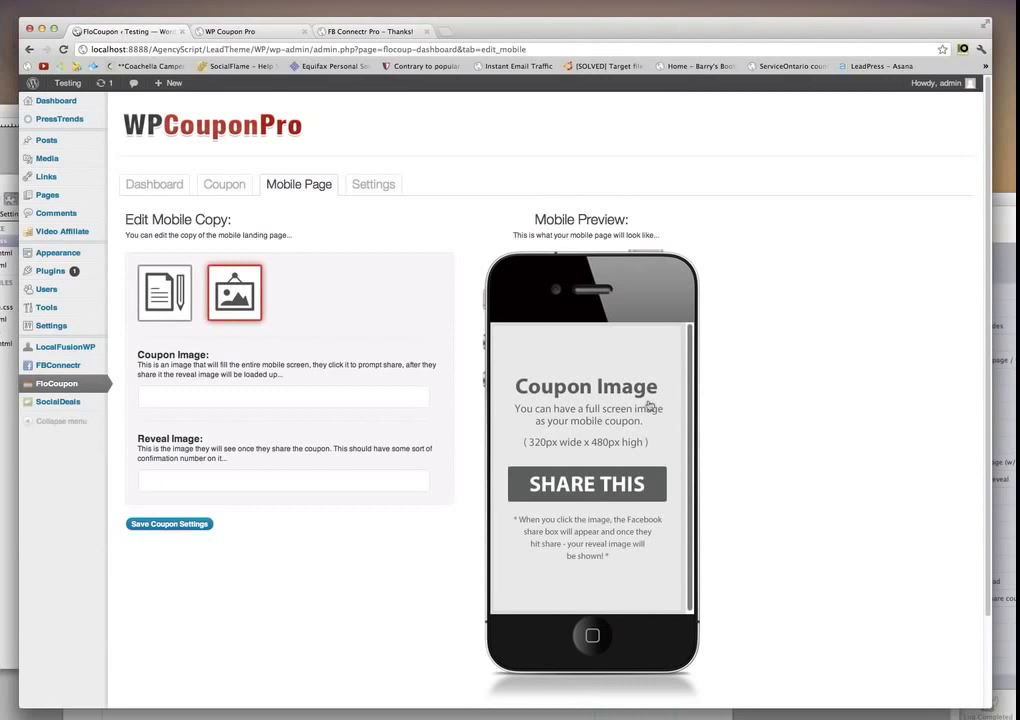
pyautogui.scroll(-3, 585, 444)
pyautogui.scroll(2, 585, 444)
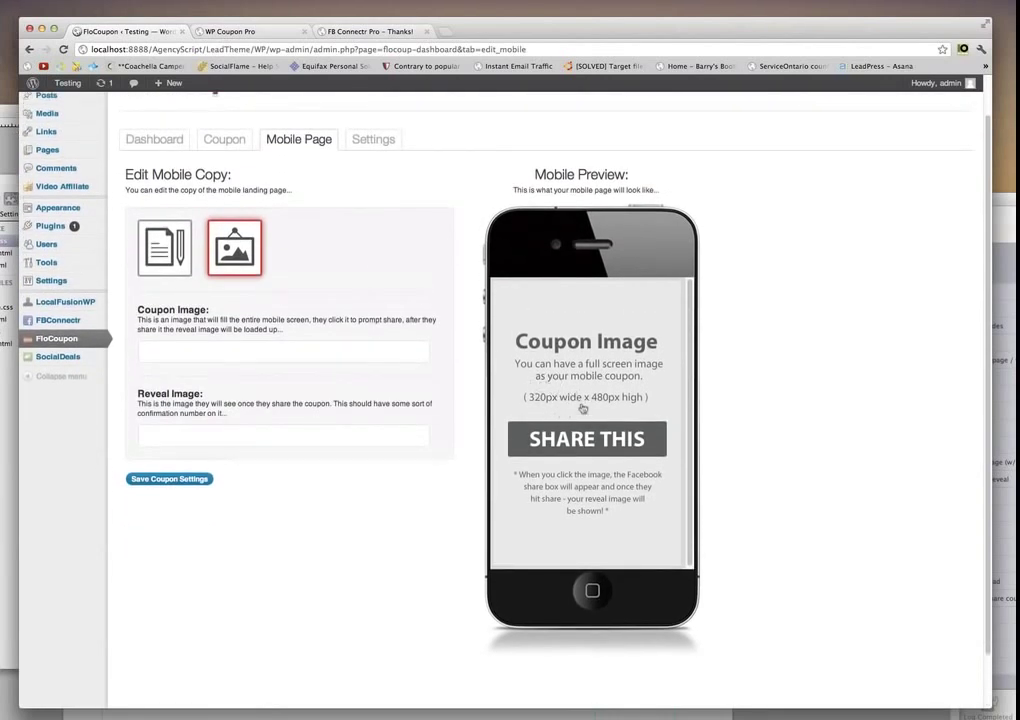
pyautogui.click(578, 438)
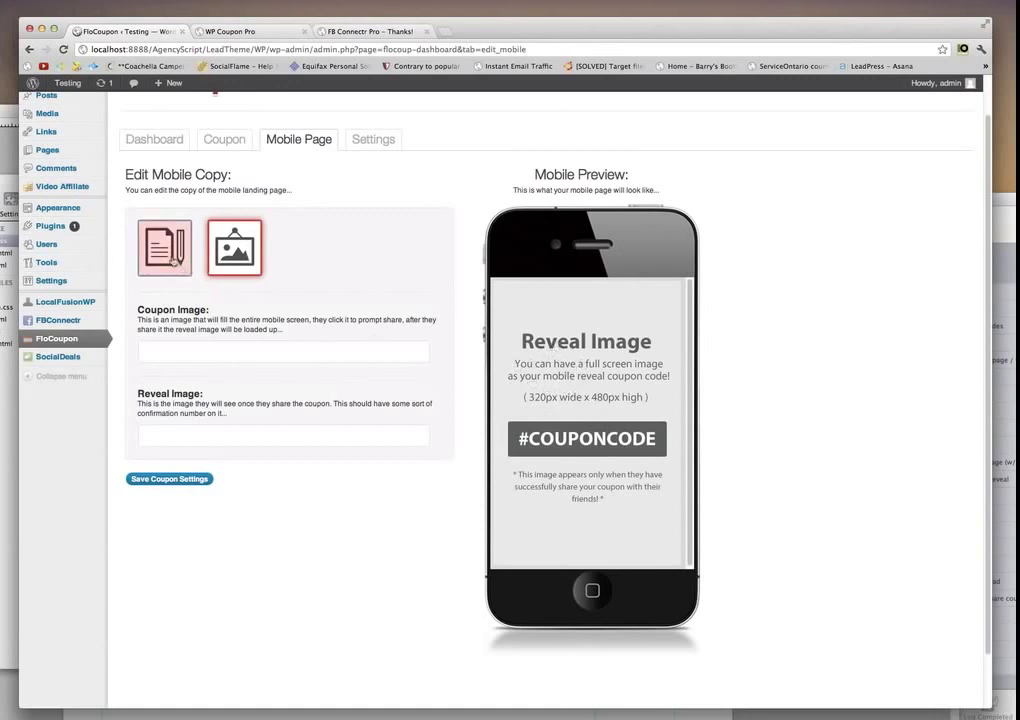
pyautogui.click(168, 252)
pyautogui.click(232, 252)
pyautogui.scroll(2, 585, 366)
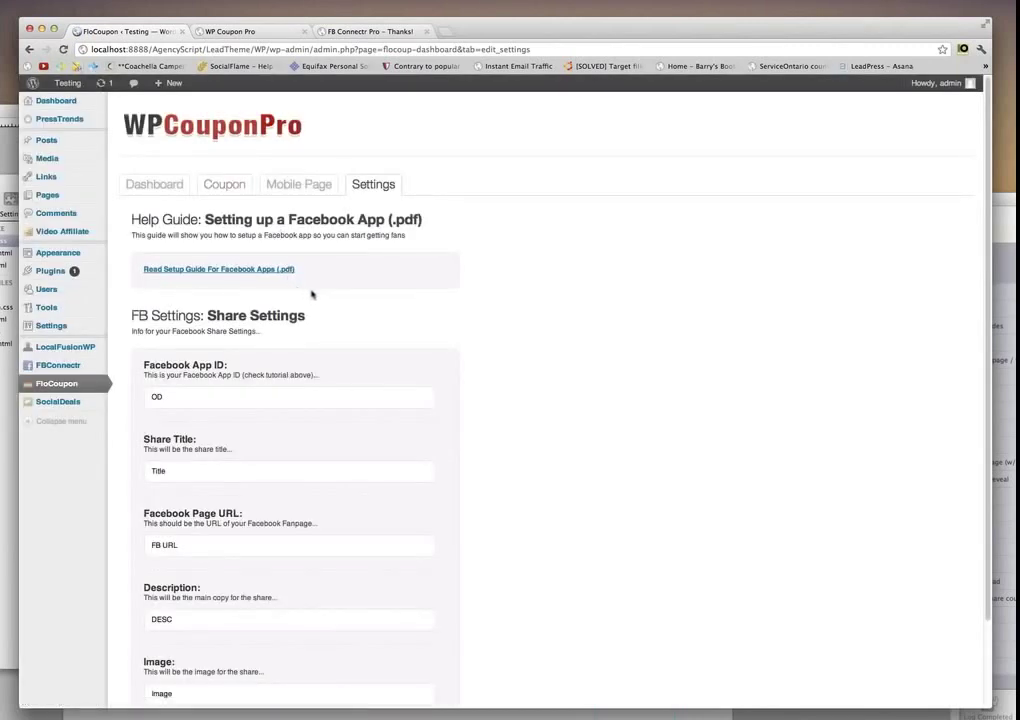
# Step: Clear the Facebook App ID, Share Title and Facebook Page URL fields
pyautogui.scroll(-1, 212, 371)
pyautogui.scroll(-2, 210, 377)
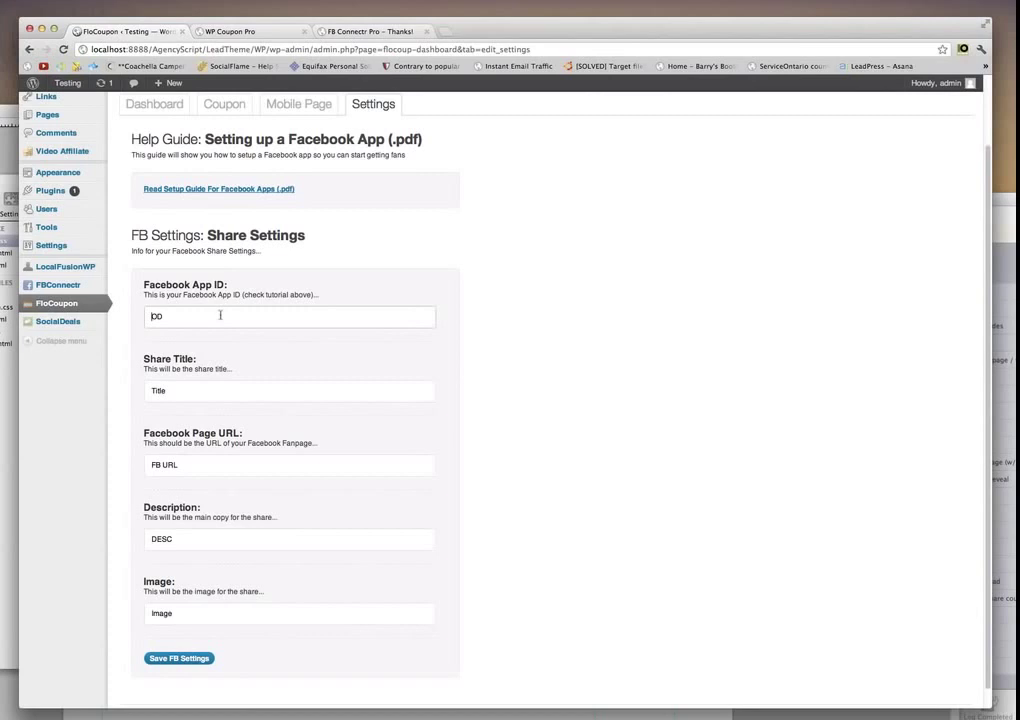
pyautogui.scroll(-1, 250, 355)
pyautogui.click(193, 296)
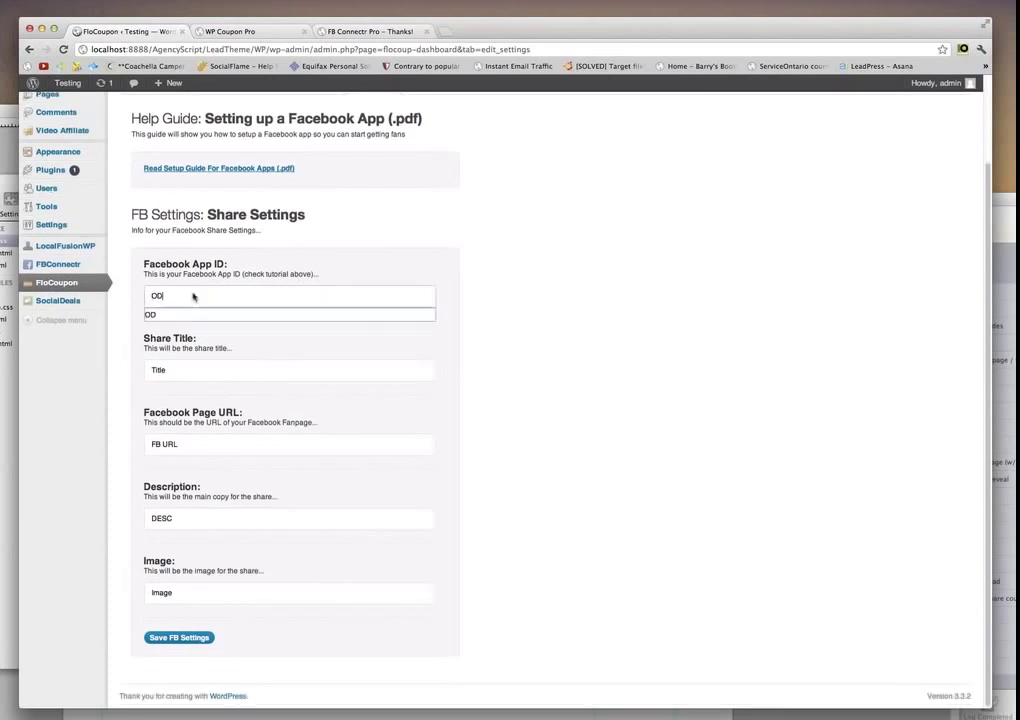
pyautogui.press('BackSpace')
pyautogui.press('BackSpace')
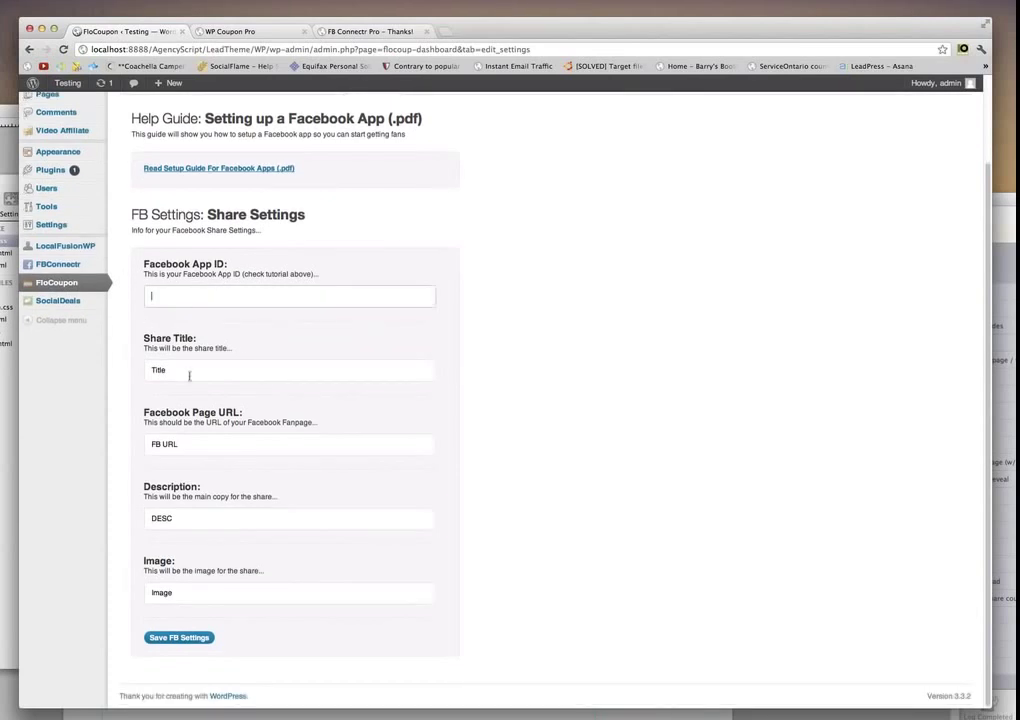
pyautogui.click(200, 372)
pyautogui.press('BackSpace')
pyautogui.press('BackSpace')
pyautogui.press('BackSpace')
pyautogui.press('BackSpace')
pyautogui.press('BackSpace')
pyautogui.click(189, 444)
pyautogui.press('BackSpace')
pyautogui.press('BackSpace')
pyautogui.press('BackSpace')
pyautogui.press('BackSpace')
pyautogui.press('BackSpace')
pyautogui.press('BackSpace')
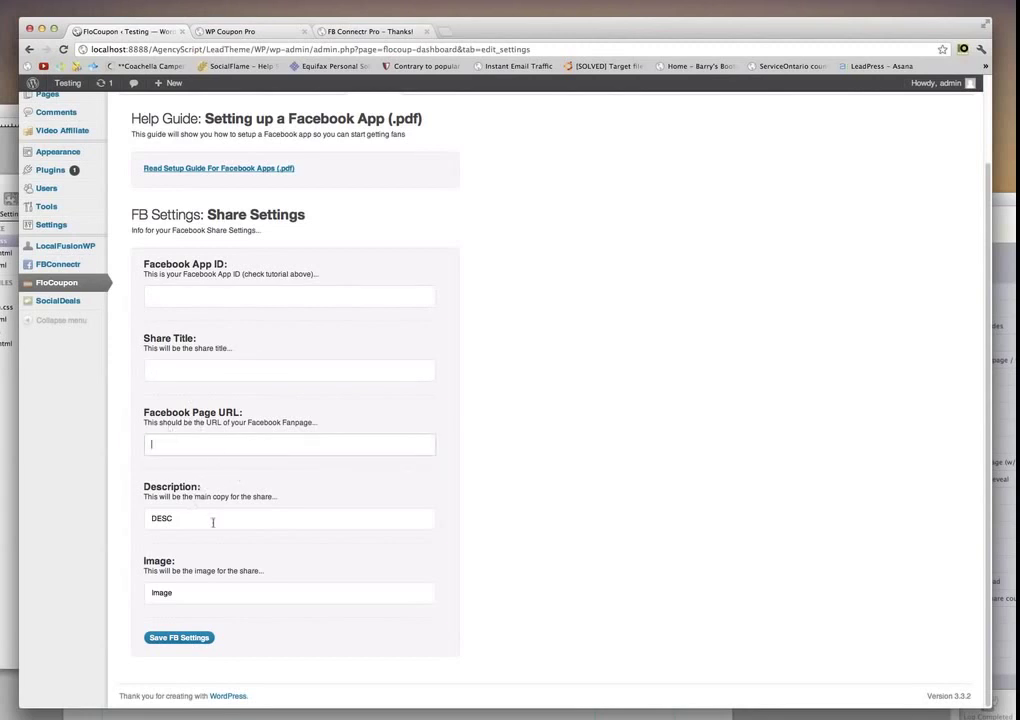
# Step: Clear the Description and Image fields and confirm both are empty
pyautogui.click(213, 520)
pyautogui.press('BackSpace')
pyautogui.press('BackSpace')
pyautogui.press('BackSpace')
pyautogui.press('BackSpace')
pyautogui.click(205, 585)
pyautogui.press('BackSpace')
pyautogui.press('BackSpace')
pyautogui.press('BackSpace')
pyautogui.press('BackSpace')
pyautogui.press('BackSpace')
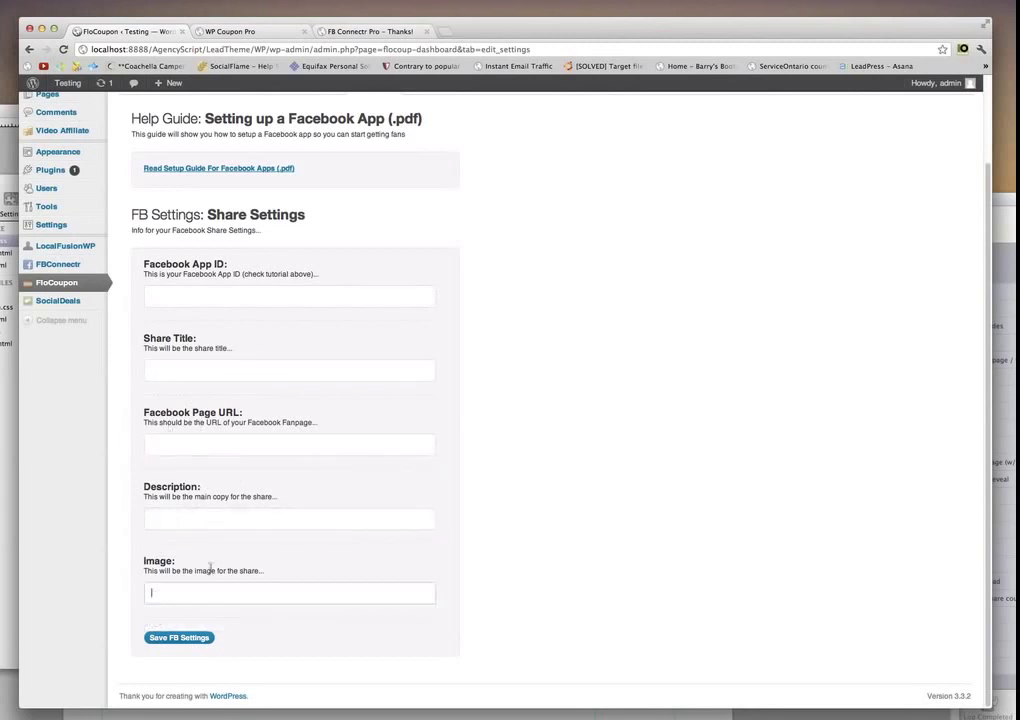
pyautogui.click(202, 517)
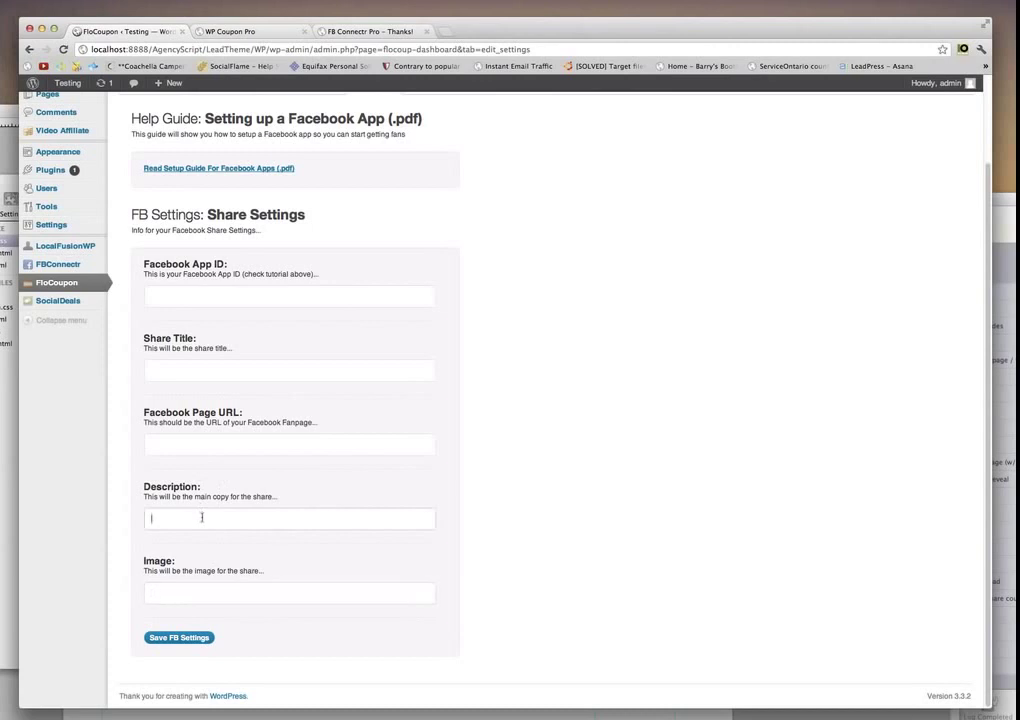
pyautogui.click(189, 594)
pyautogui.scroll(2, 320, 400)
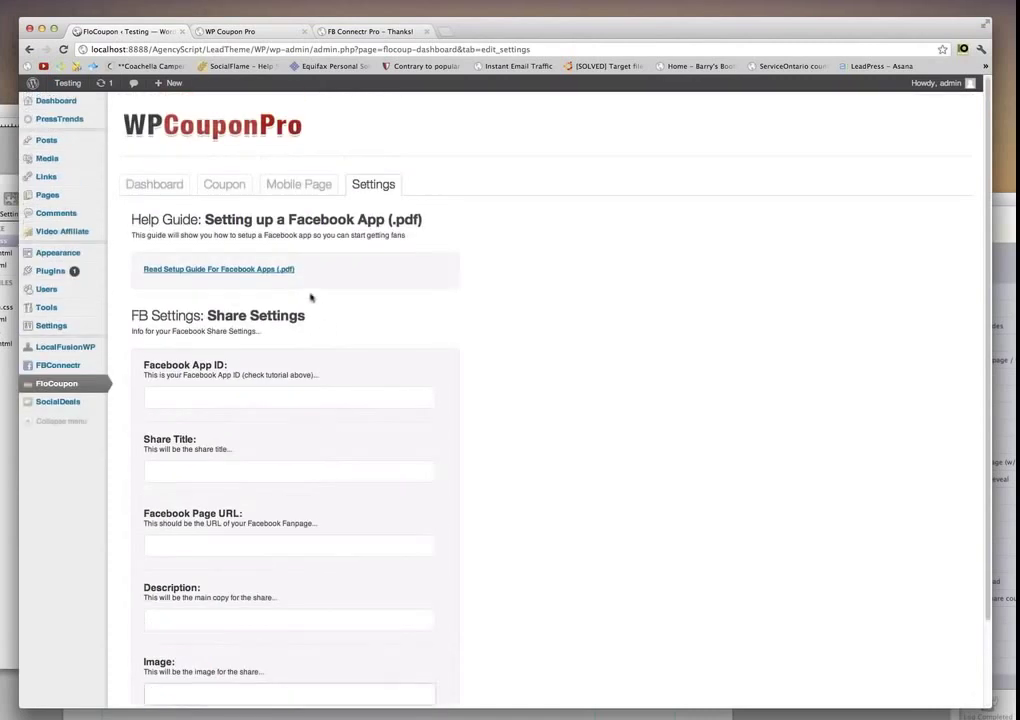
# Step: Open 'Read Setup Guide For Facebook Apps (.pdf)' and scroll through helpdoc.pdf
pyautogui.click(217, 270)
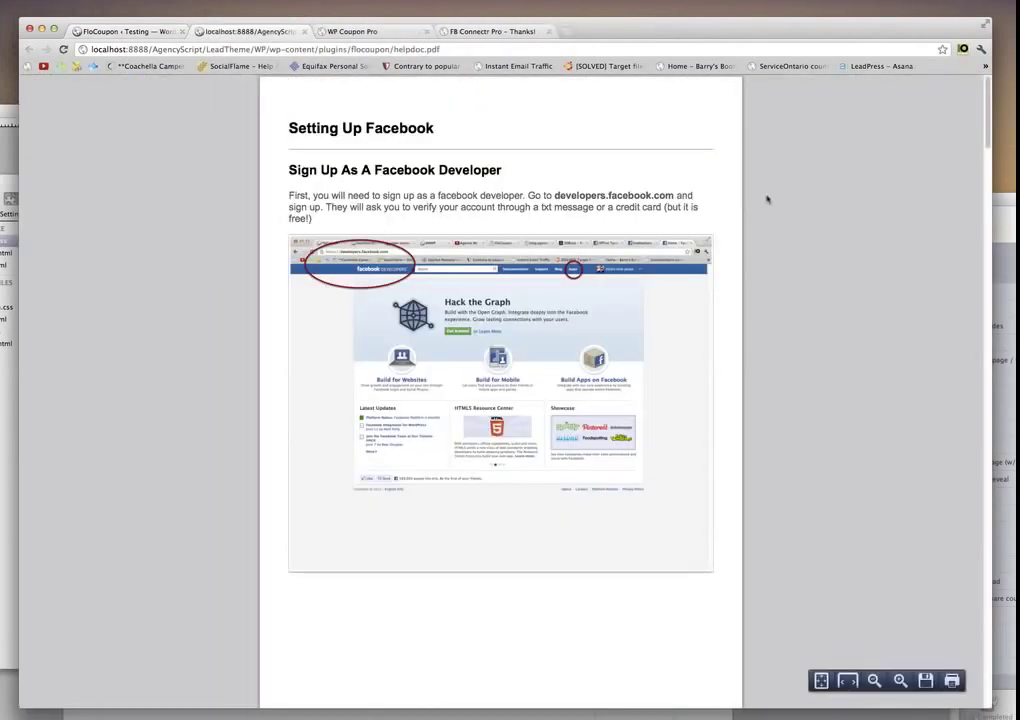
pyautogui.moveTo(986, 105); pyautogui.dragTo(977, 638)
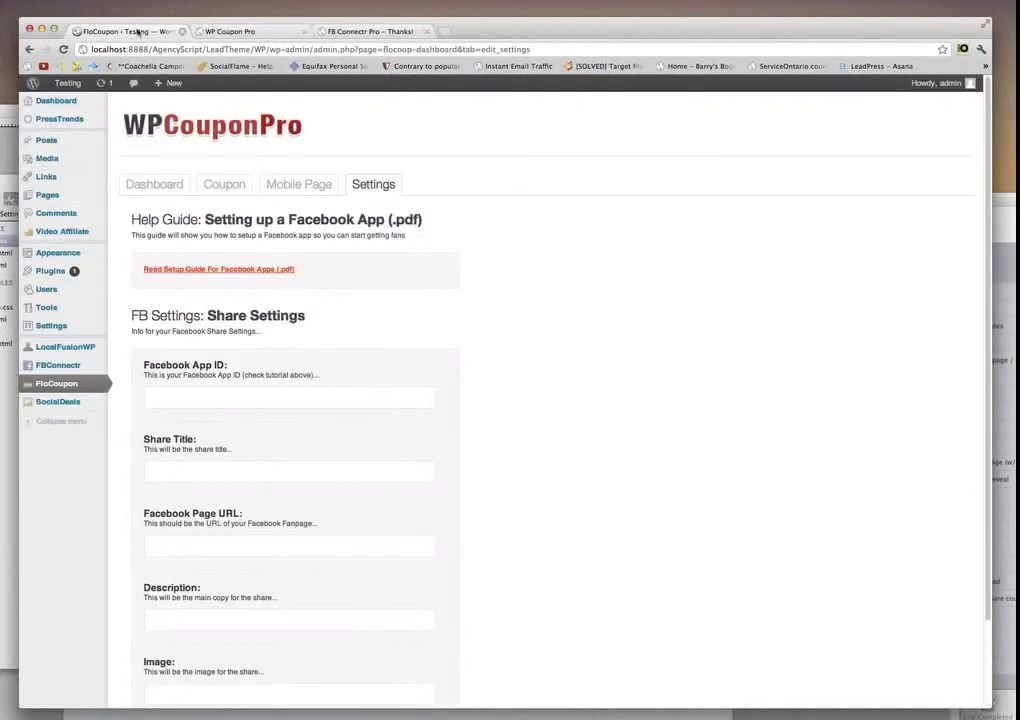
# Step: Close the guide, toggle Mobile Page text and image layouts, then show the live page tab
pyautogui.click(305, 31)
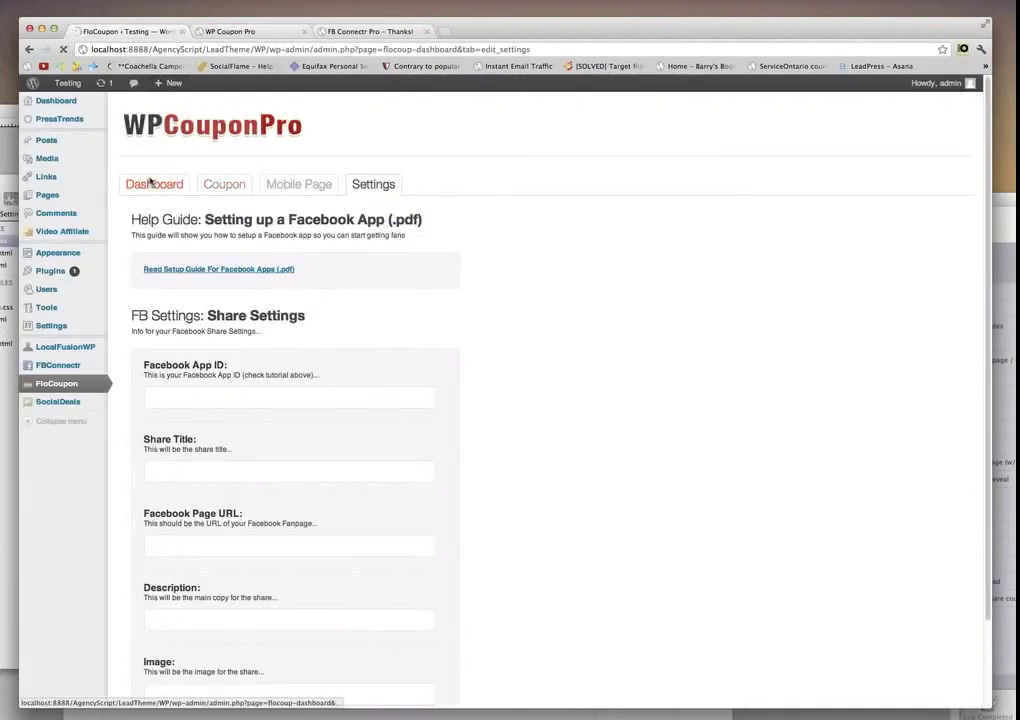
pyautogui.click(157, 184)
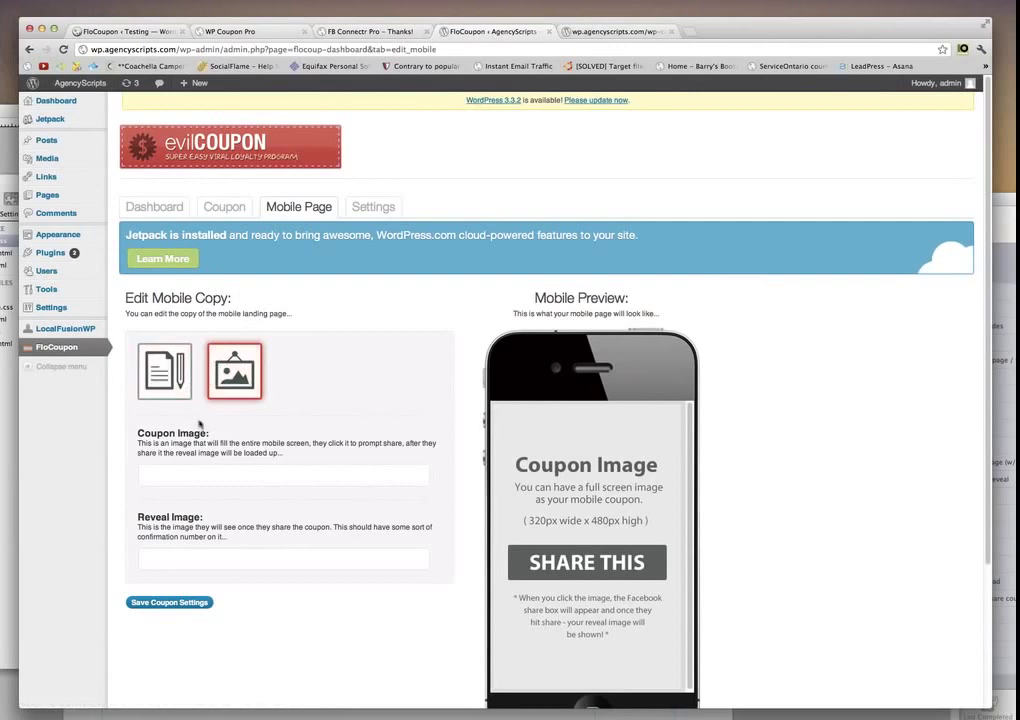
pyautogui.scroll(-3, 501, 431)
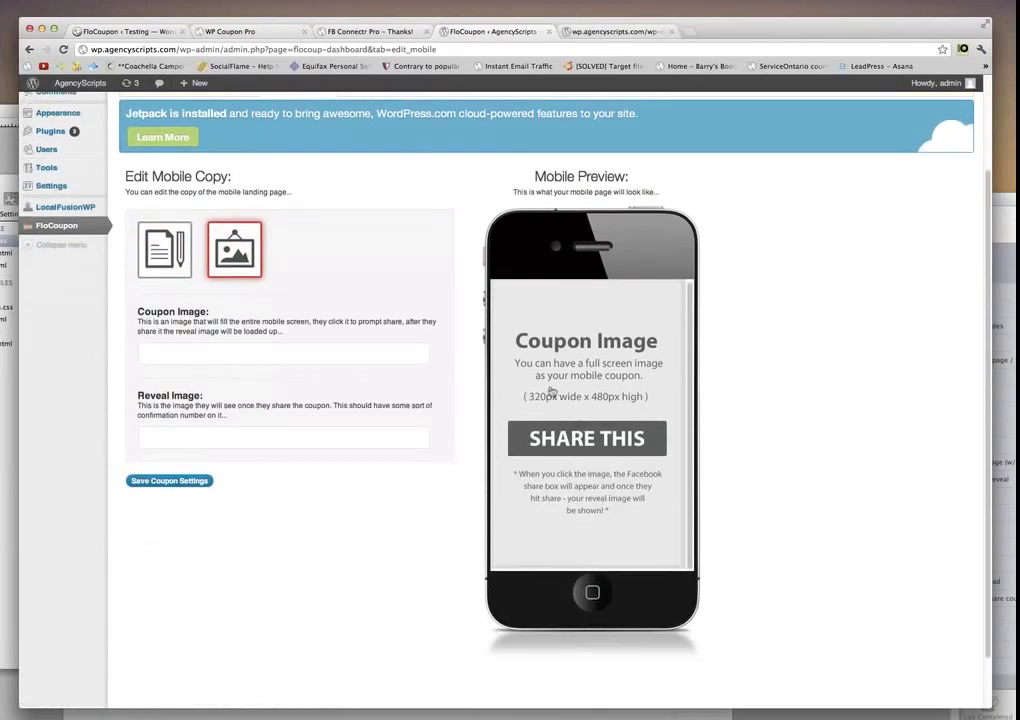
pyautogui.click(165, 250)
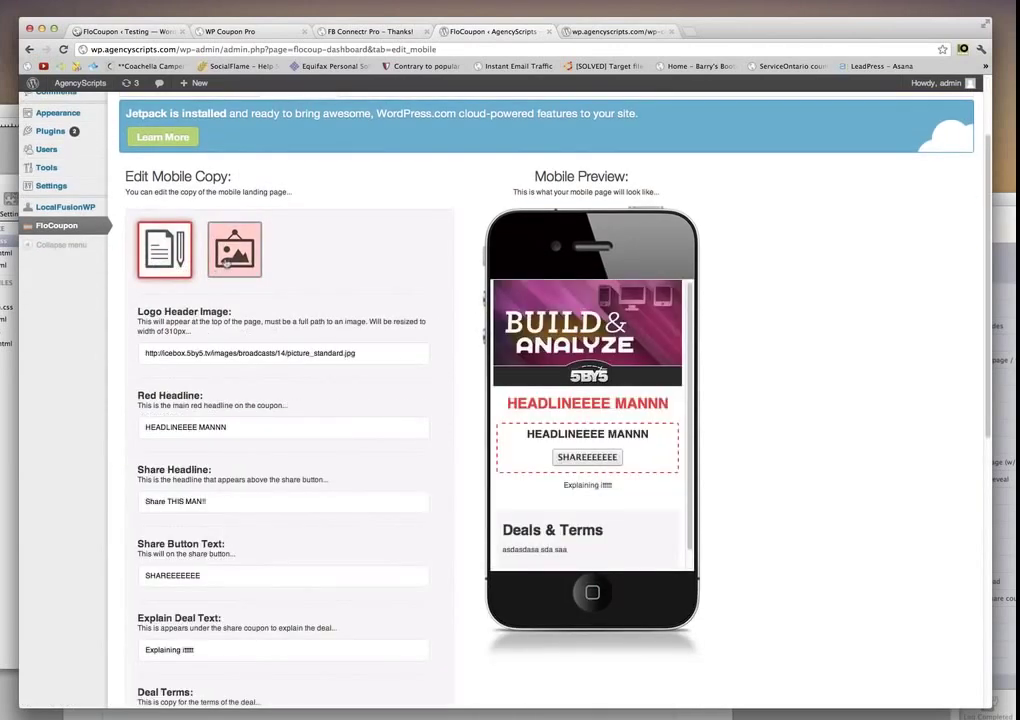
pyautogui.click(229, 259)
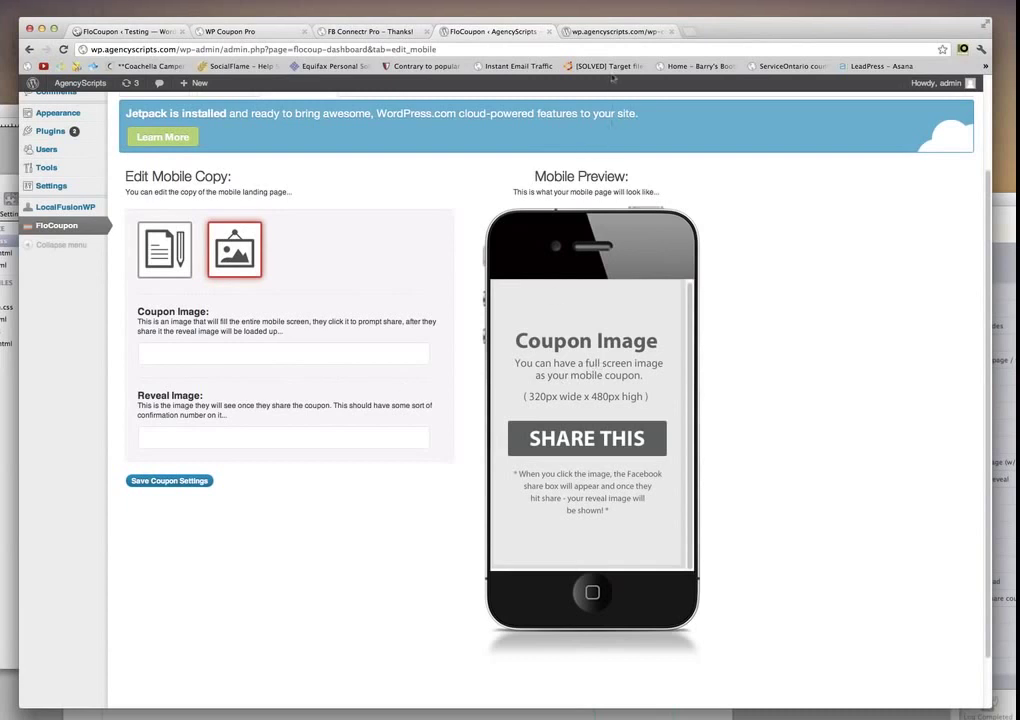
pyautogui.click(601, 33)
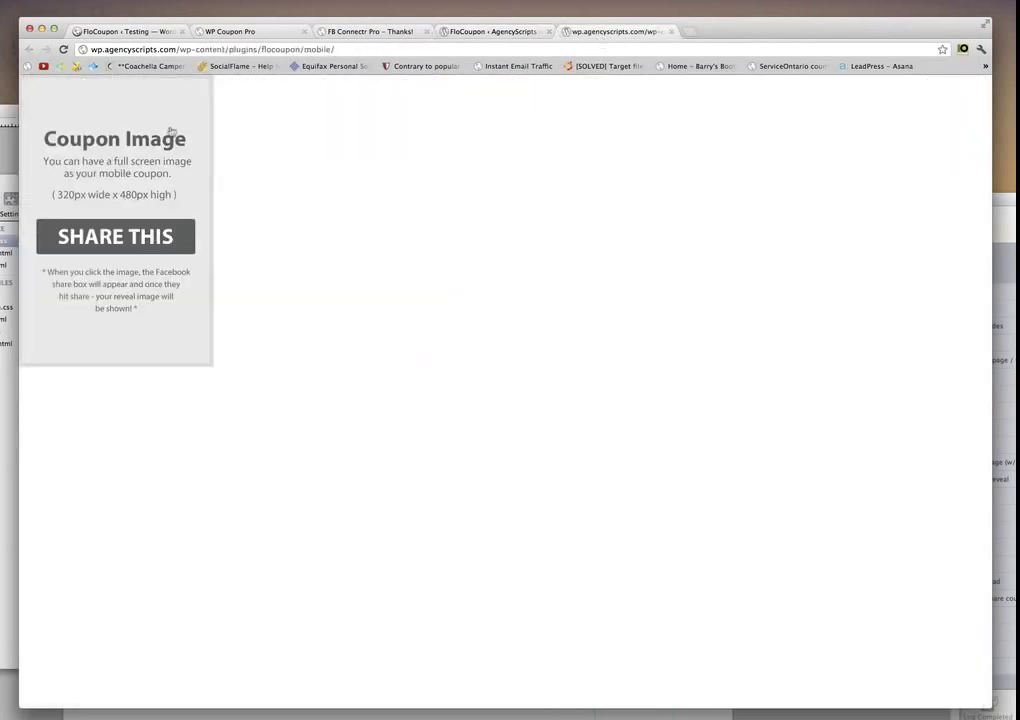
# Step: Share the coupon from the mobile page to Facebook with the comment 'coo'
pyautogui.click(95, 236)
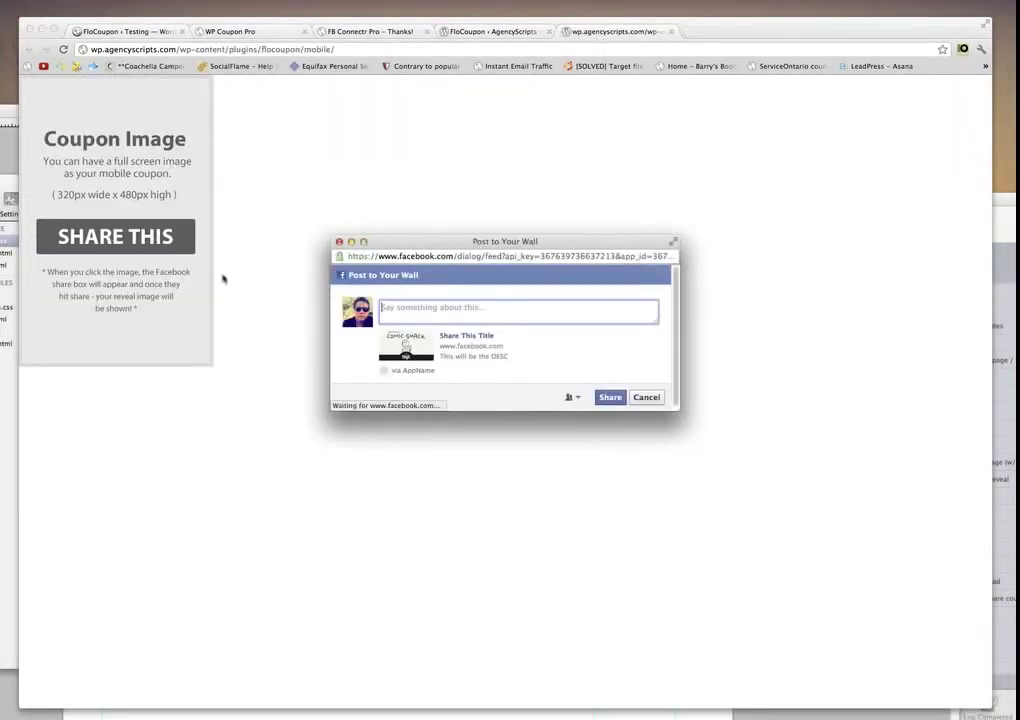
pyautogui.moveTo(408, 246); pyautogui.dragTo(267, 170)
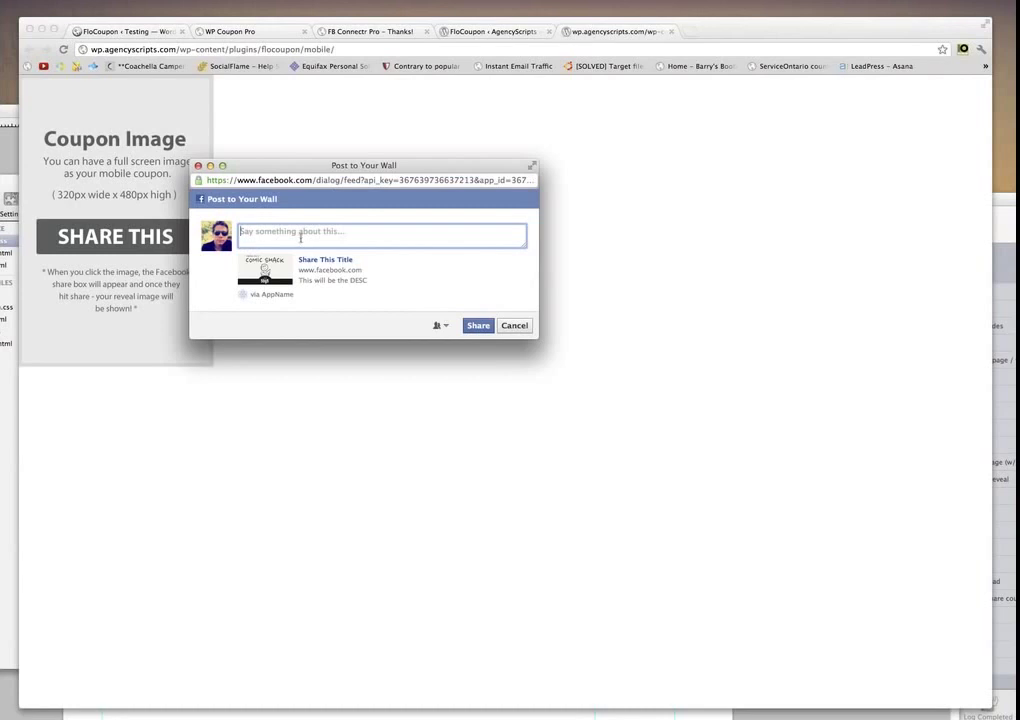
pyautogui.write('cool!')
pyautogui.click(479, 326)
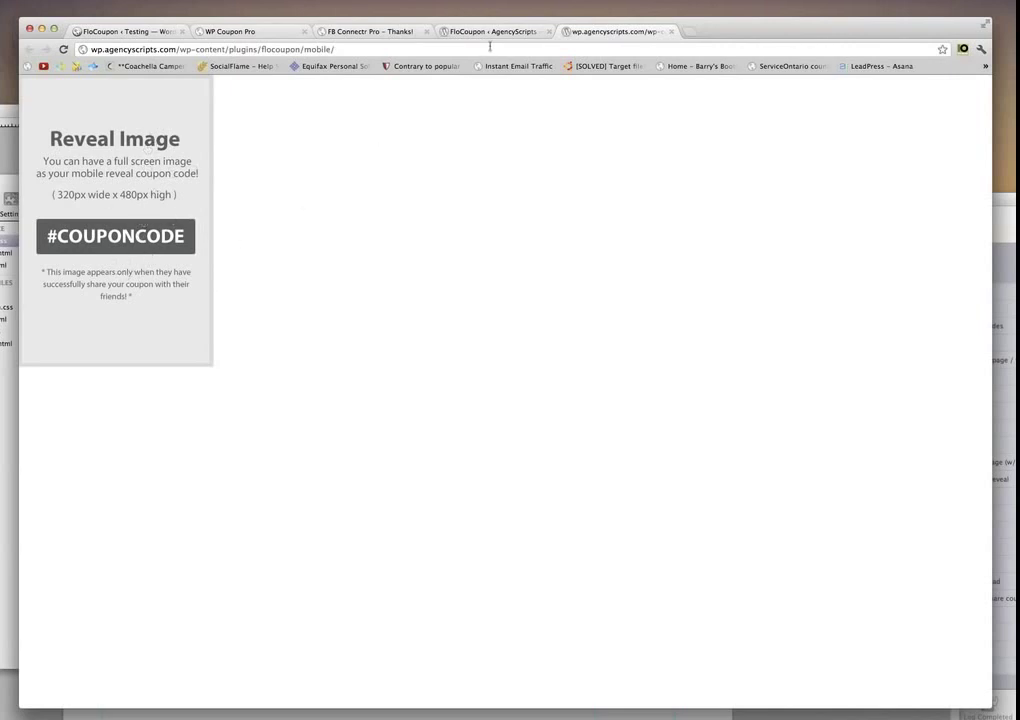
# Step: Preview the text-style reveal copy via a simulated share, then return to the dashboard (13 views, 2 shares)
pyautogui.click(478, 32)
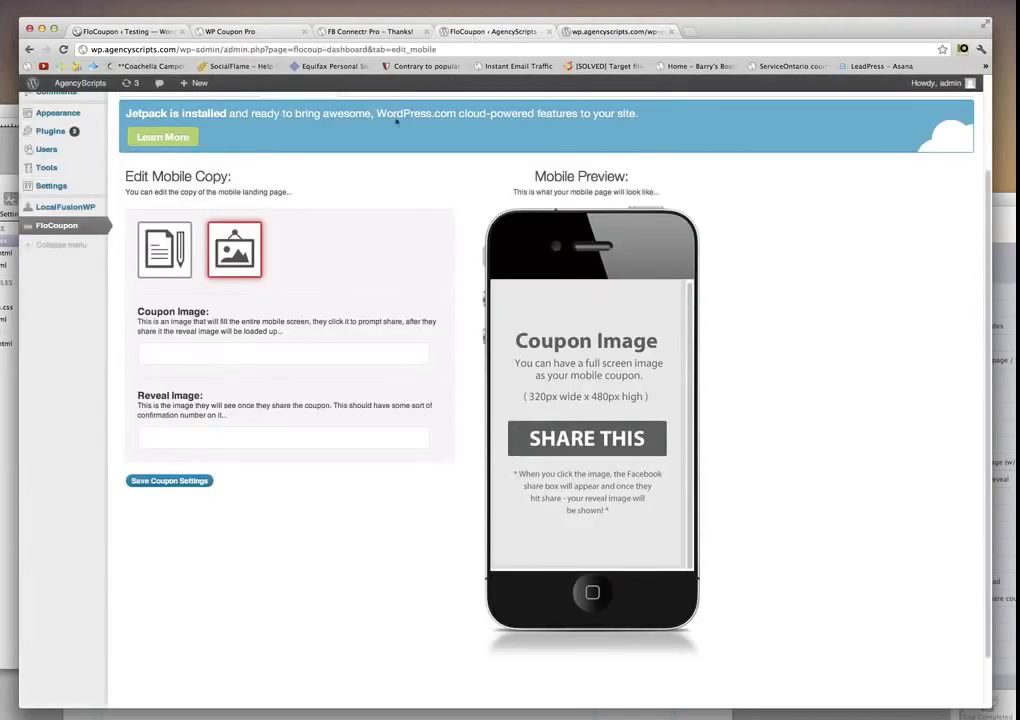
pyautogui.click(165, 250)
pyautogui.scroll(-1, 591, 425)
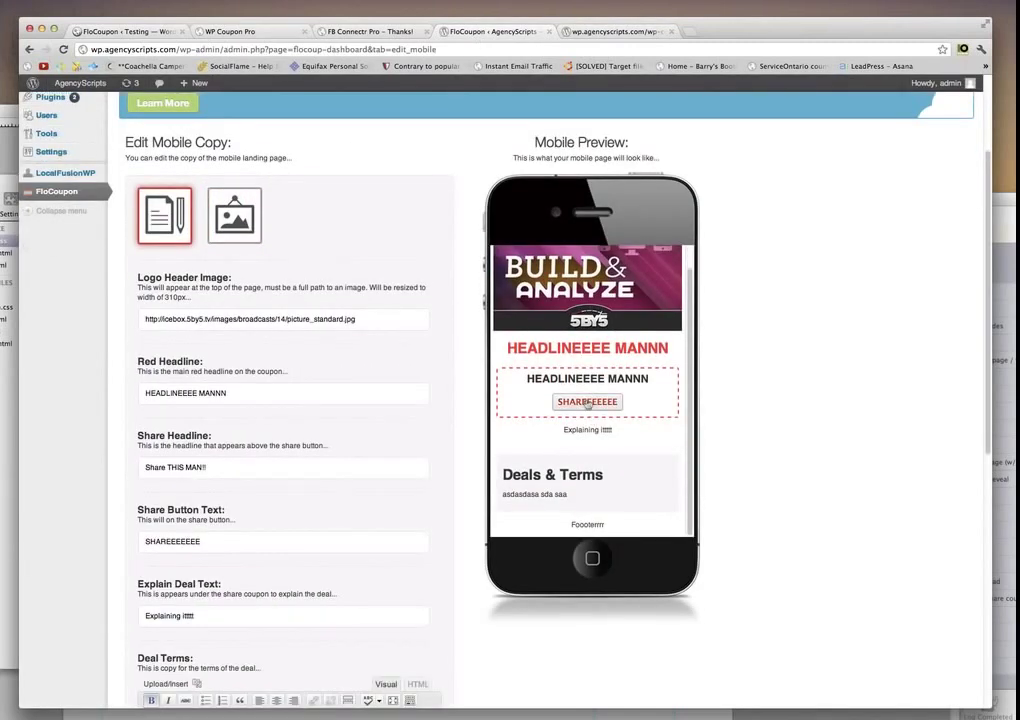
pyautogui.click(589, 423)
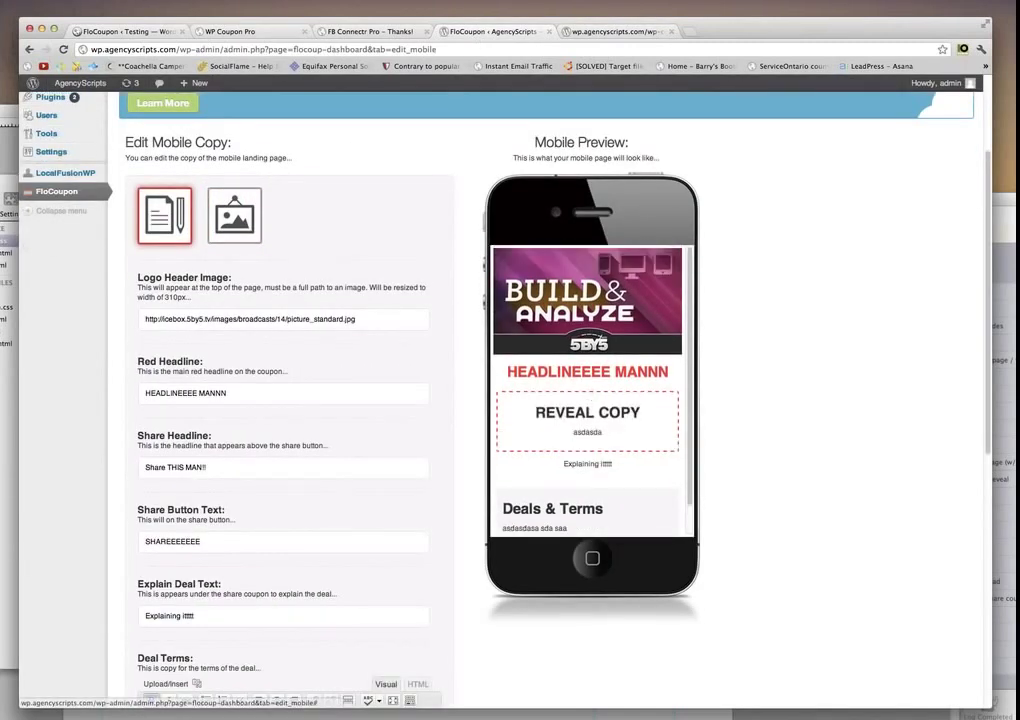
pyautogui.click(596, 32)
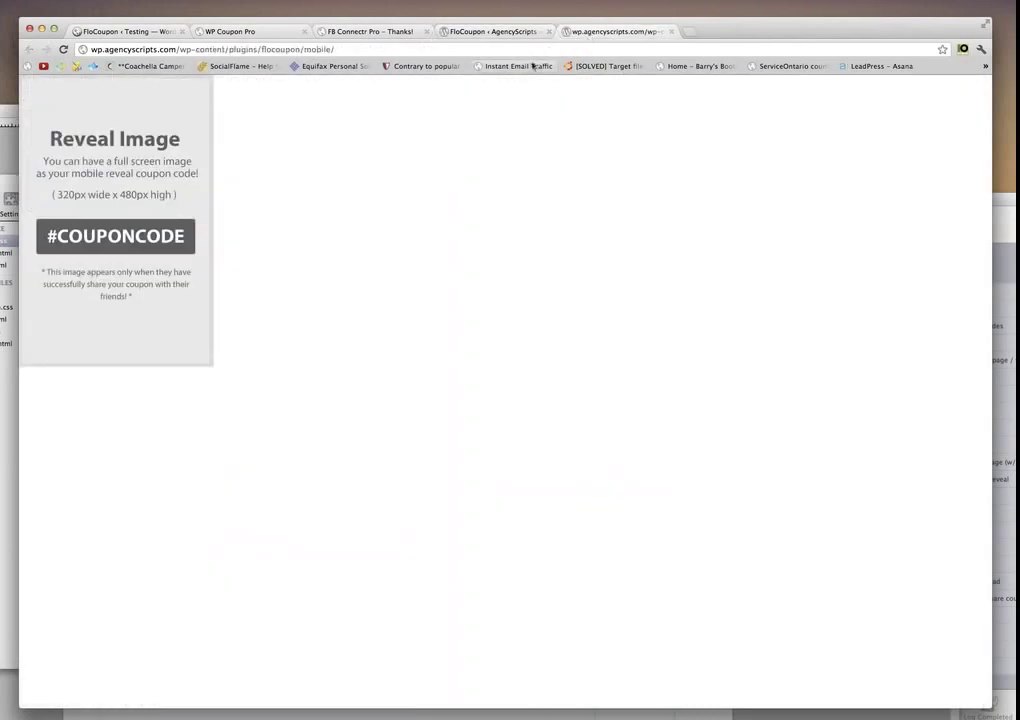
pyautogui.click(135, 32)
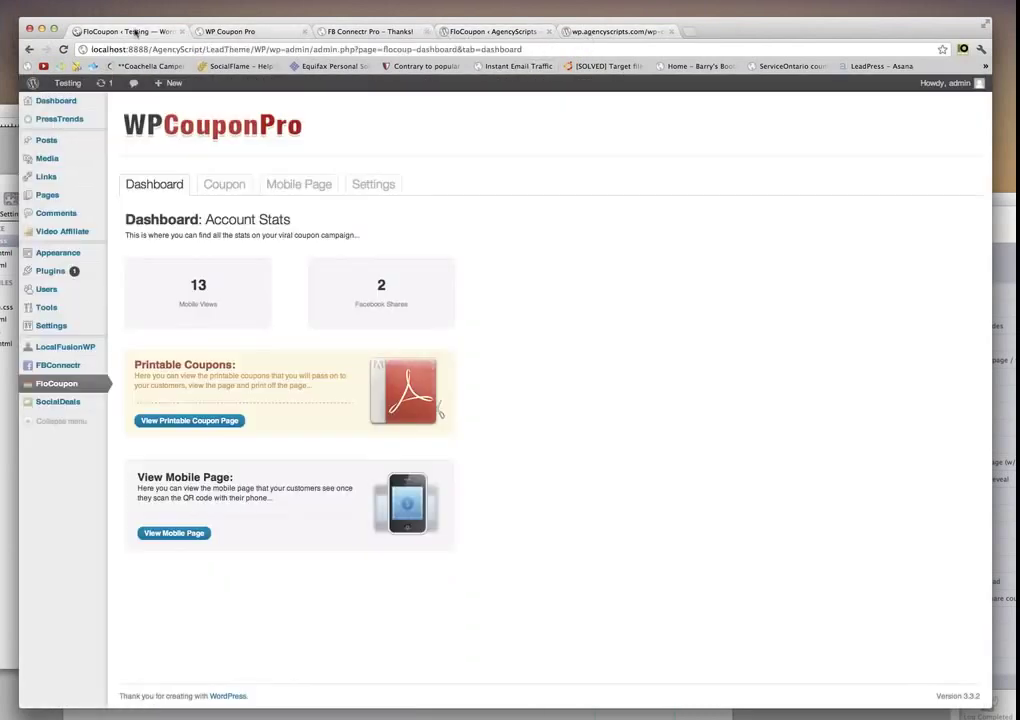